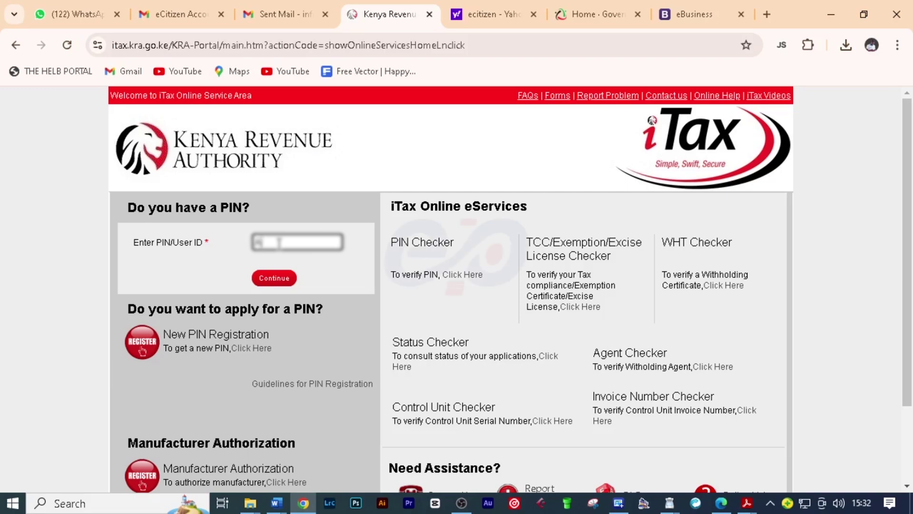
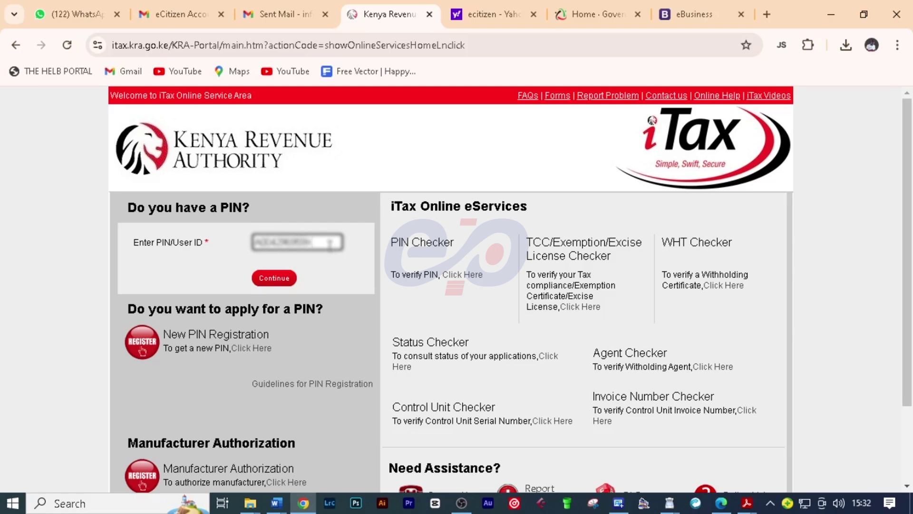
Enter the old legacy PIN and continue to the 'details not updated in iTax' notice
double_click(330, 244)
triple_click(339, 280)
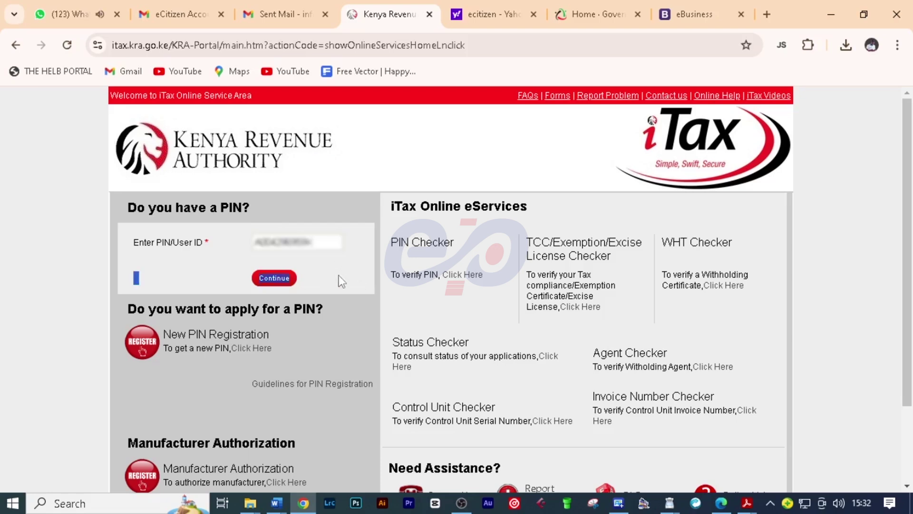
click(276, 279)
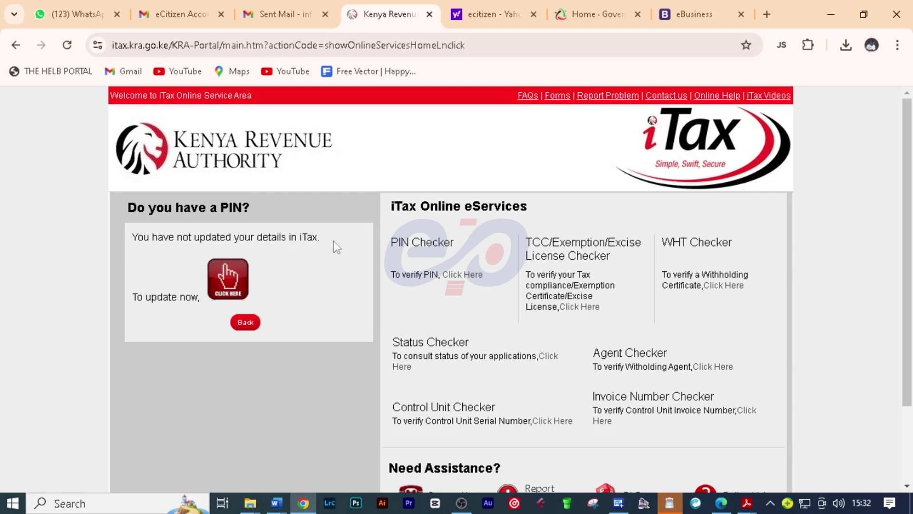
Open the Legacy to iTax form, choose Kenyan, and enter the national ID number and date of birth
click(228, 283)
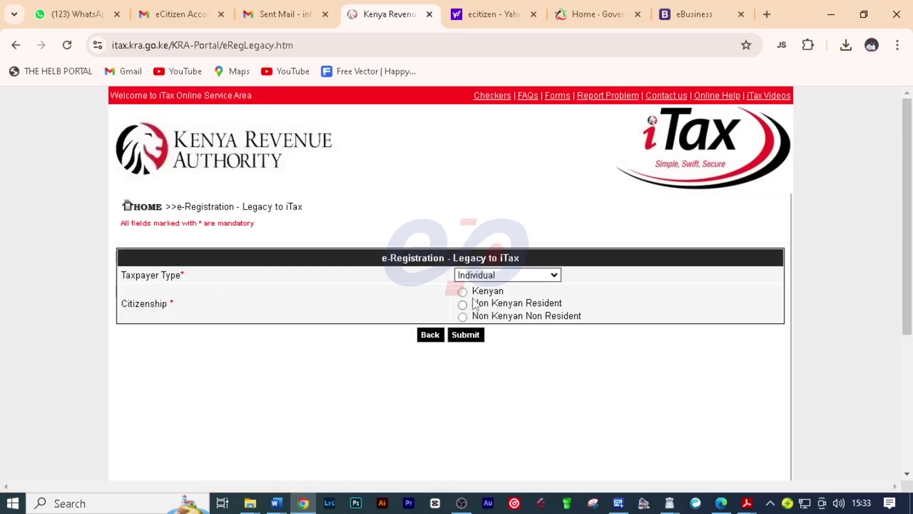
click(462, 292)
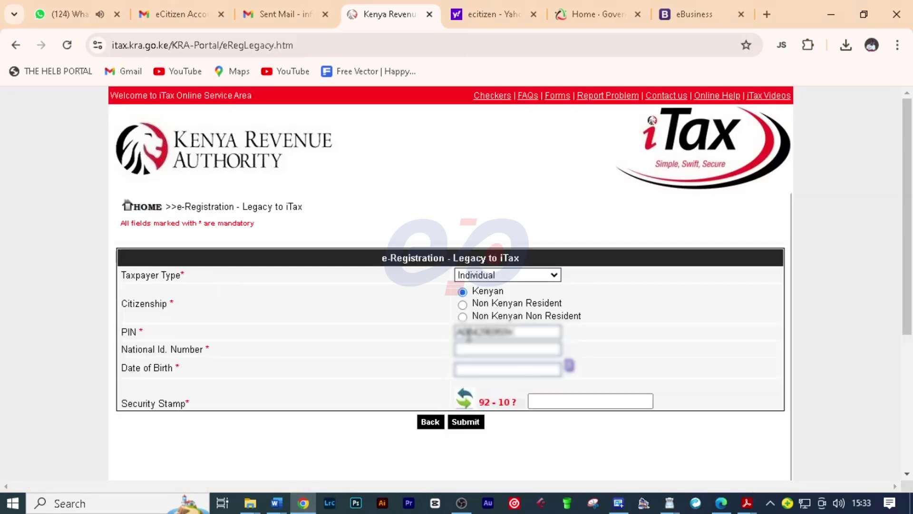
click(482, 350)
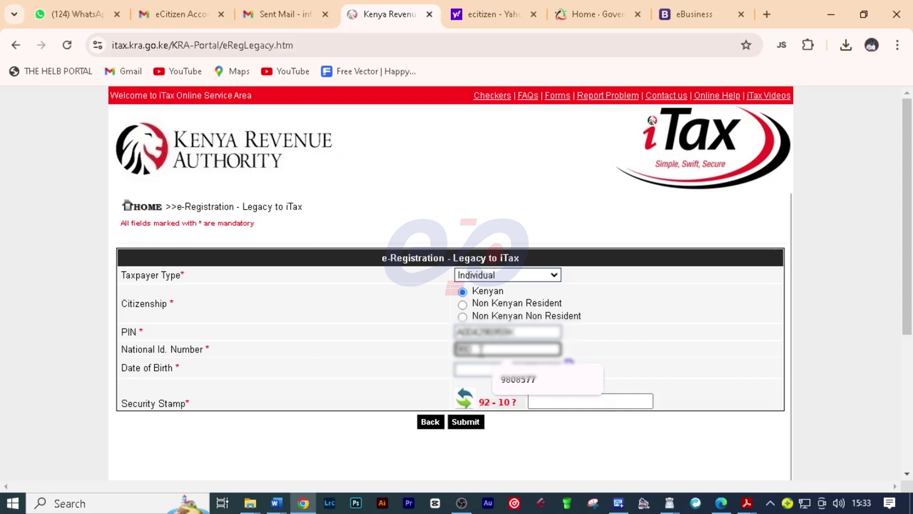
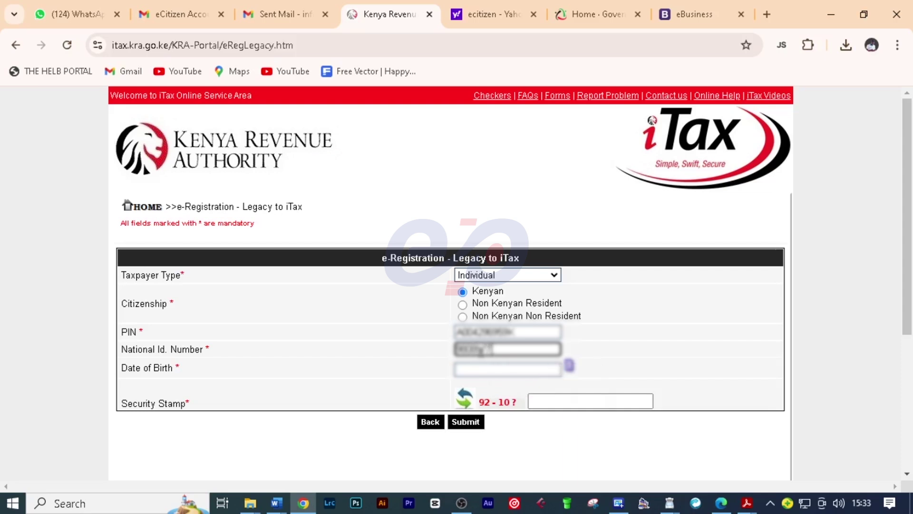
key(Tab)
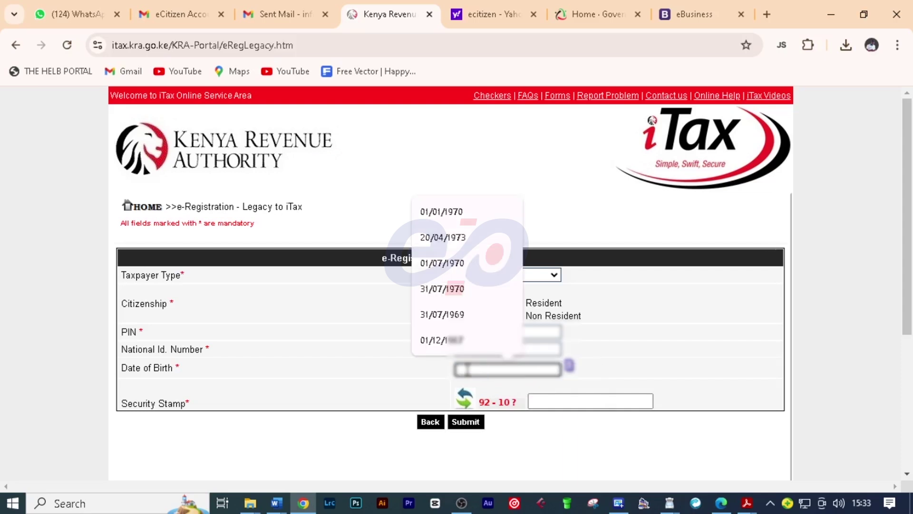
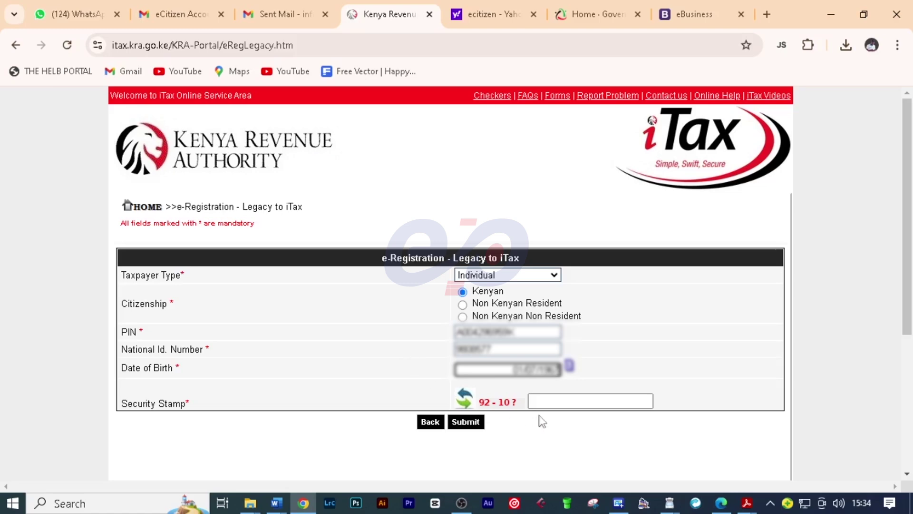
Answer the security sum, then submit and confirm the legacy registration details
click(549, 401)
text(82)
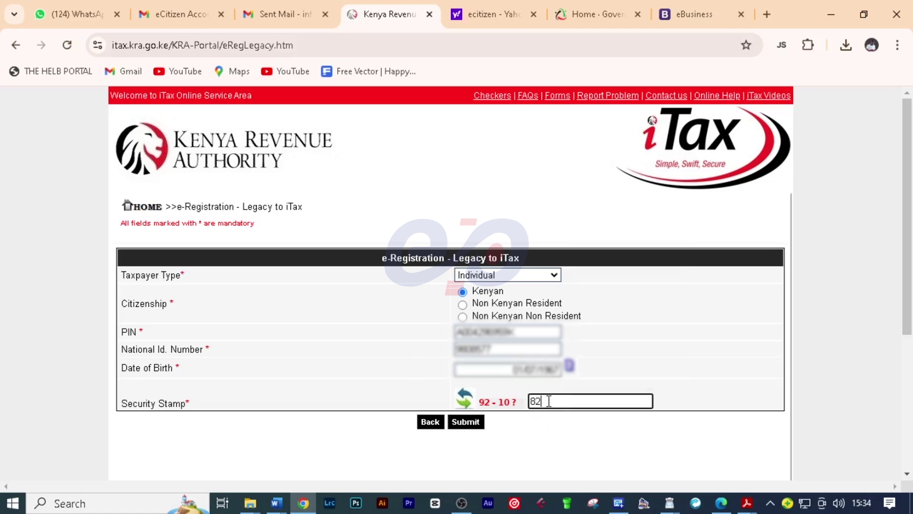
click(476, 427)
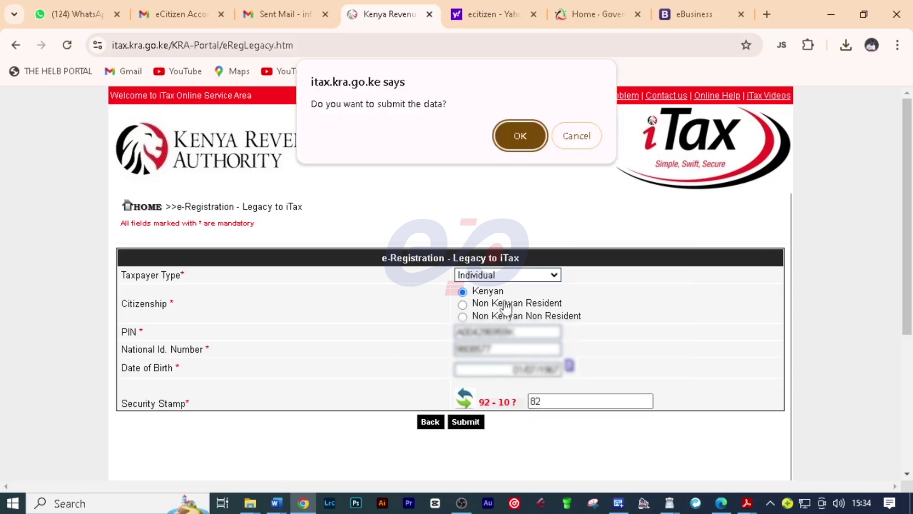
click(516, 138)
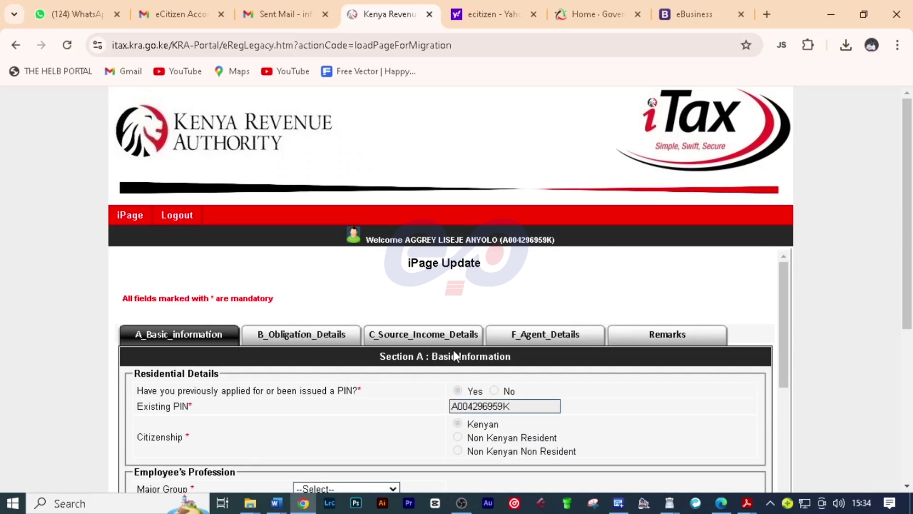
Choose profession groups 51-Construction, 511-Building Construction and 5111-Construction labourers in Section A
scroll(449, 304, down, 2)
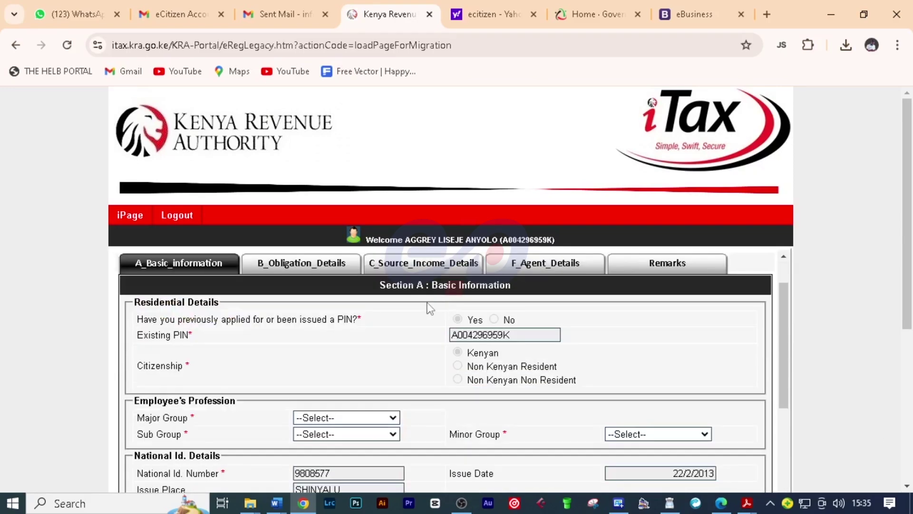
scroll(427, 306, down, 2)
click(324, 351)
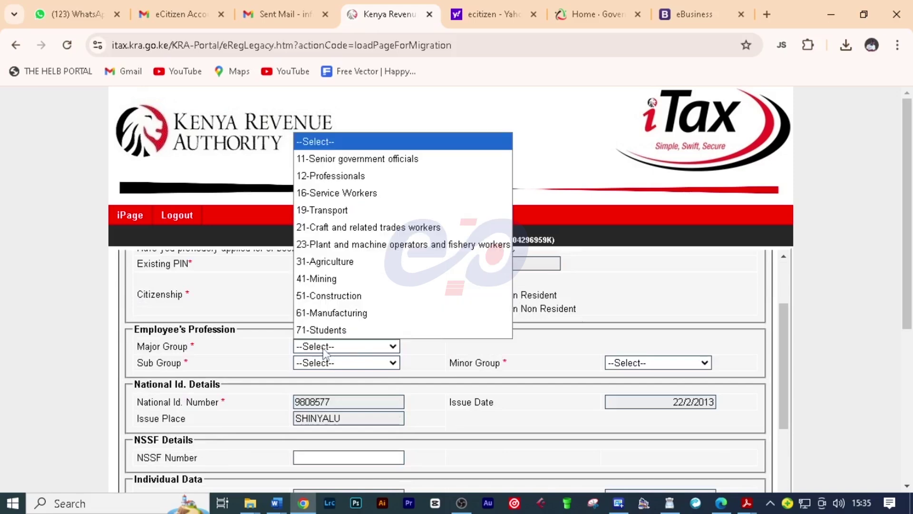
click(342, 295)
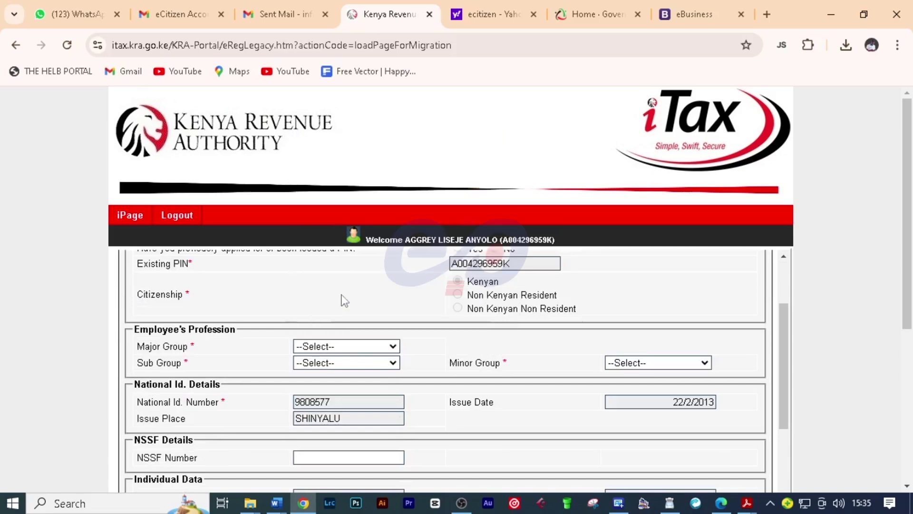
click(366, 364)
click(367, 395)
click(681, 363)
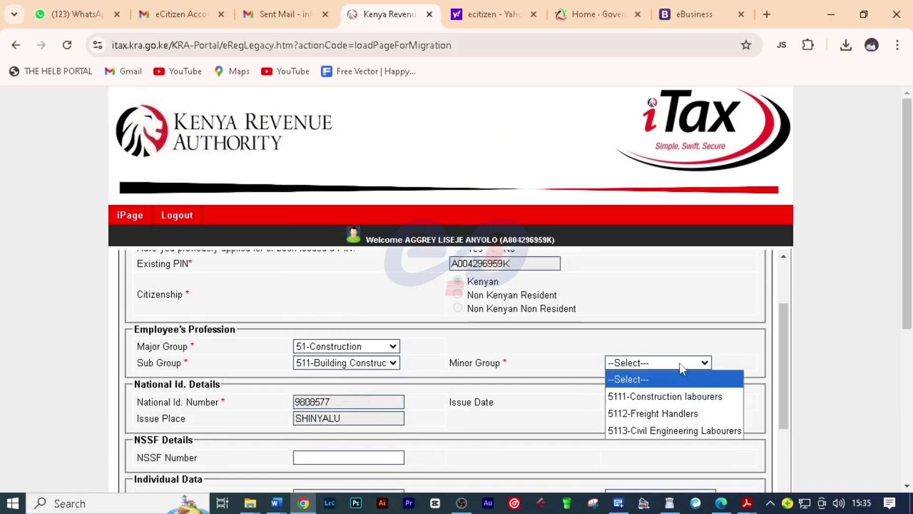
click(674, 399)
scroll(471, 371, down, 2)
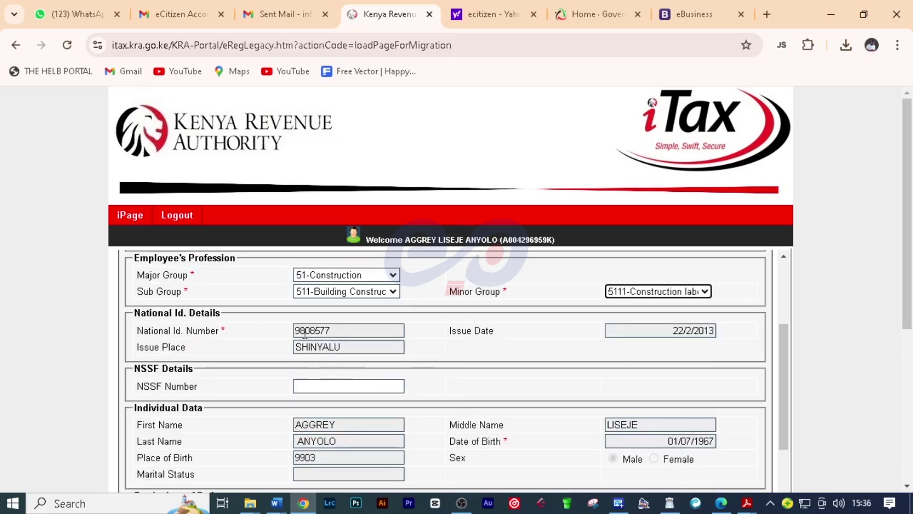
scroll(581, 409, down, 5)
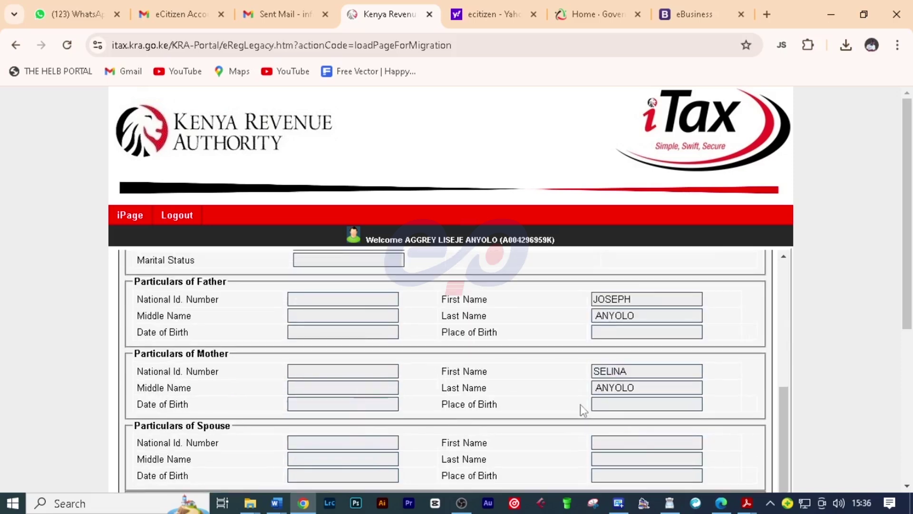
scroll(580, 404, down, 3)
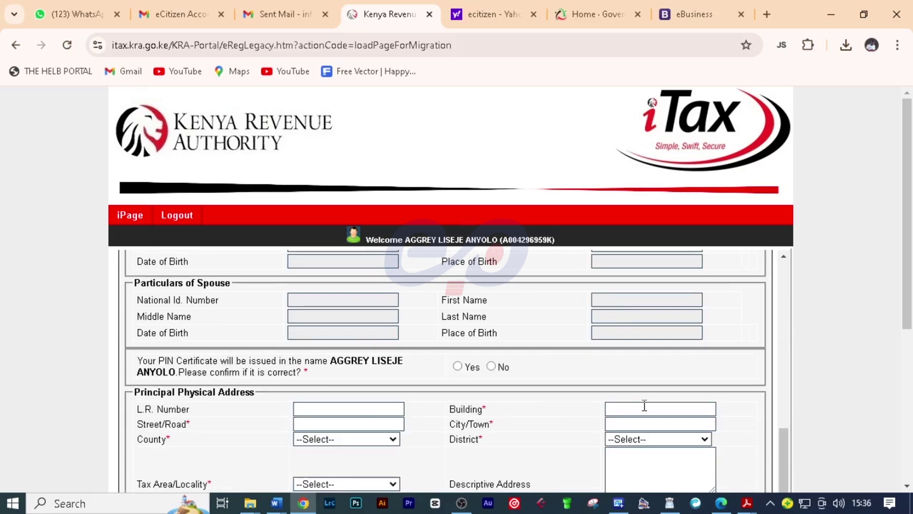
Enter the building name, L.R. Number N/A, Shinyalu-Kakamega road and town KAKAMEGA
click(644, 405)
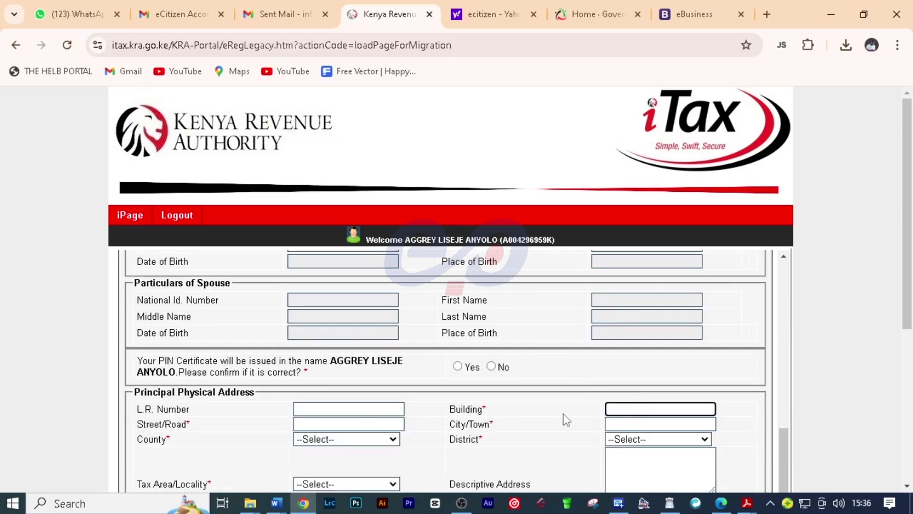
text(ERO PRODUCTIONS )
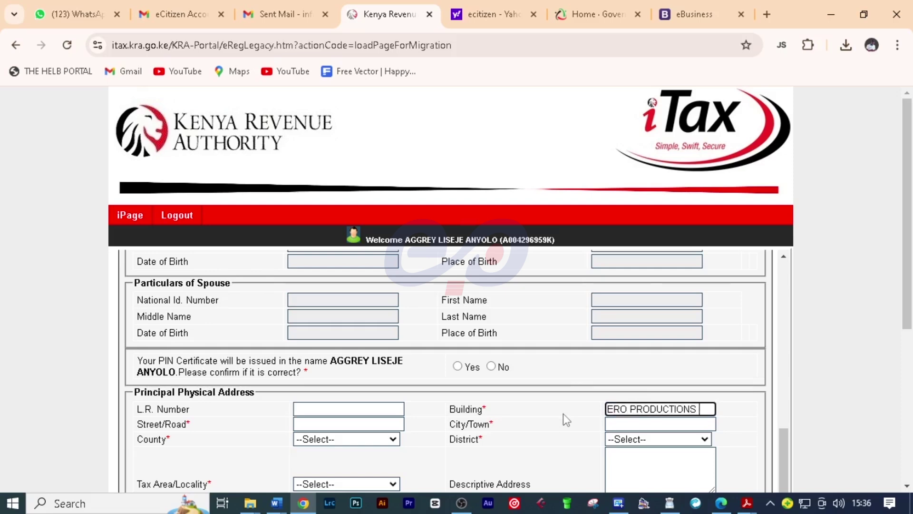
text(CYBER)
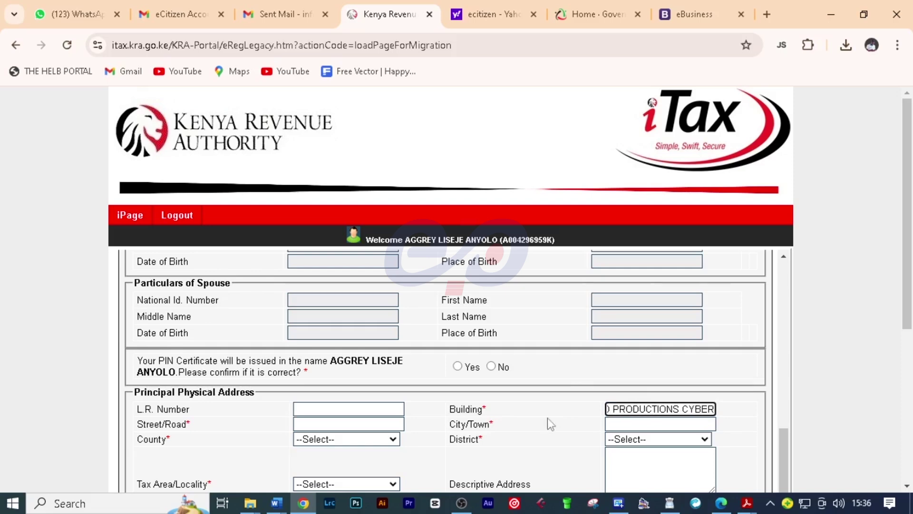
scroll(547, 420, down, 1)
click(337, 358)
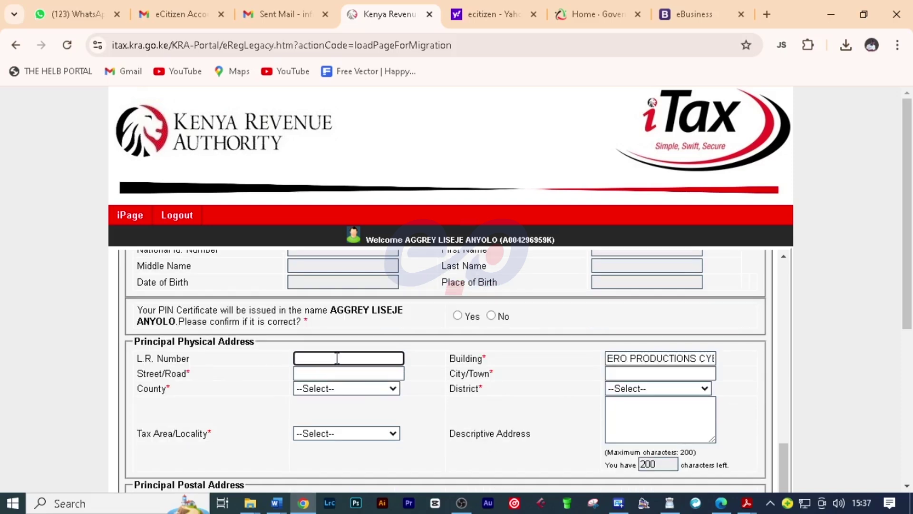
text(N/A)
click(336, 374)
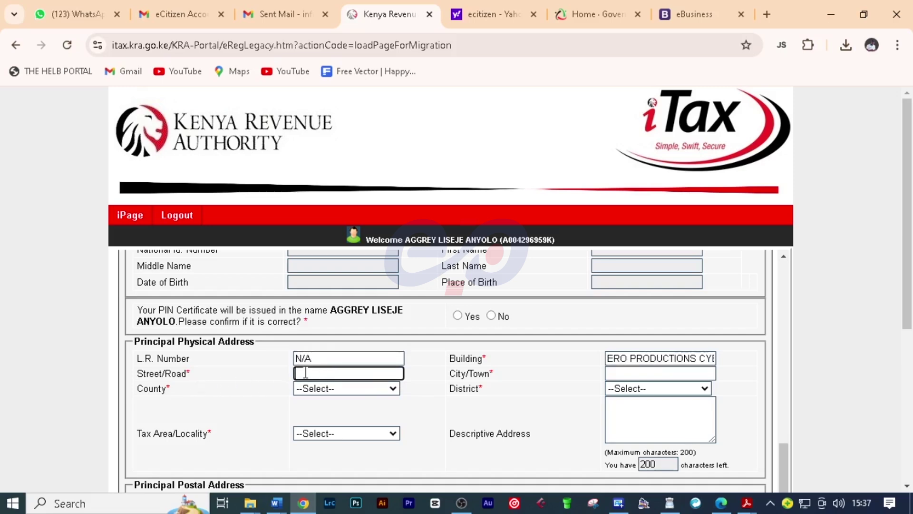
text(SHINYALU-KAK)
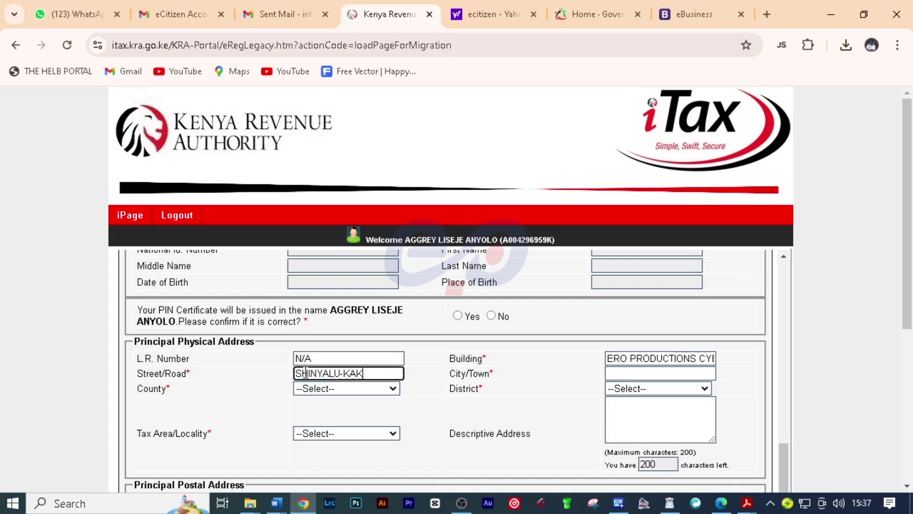
text(AMEGA ROAD)
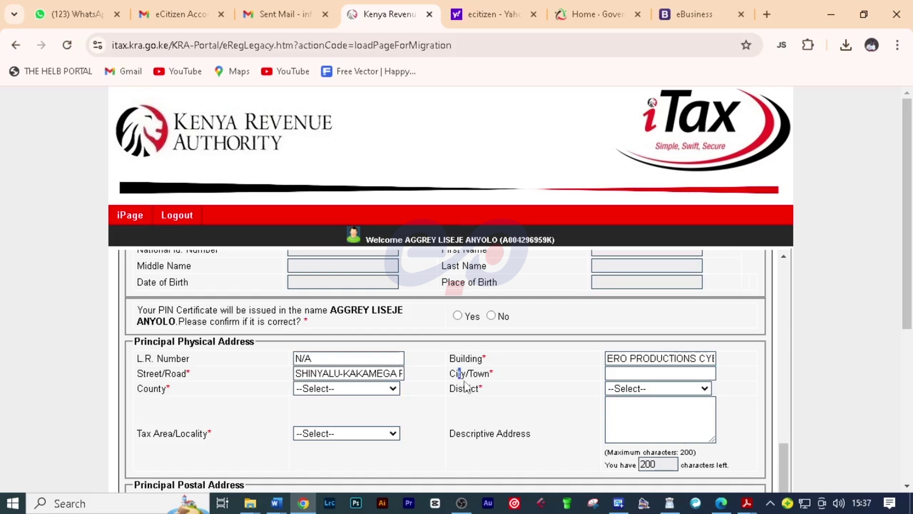
click(626, 372)
text(KAK)
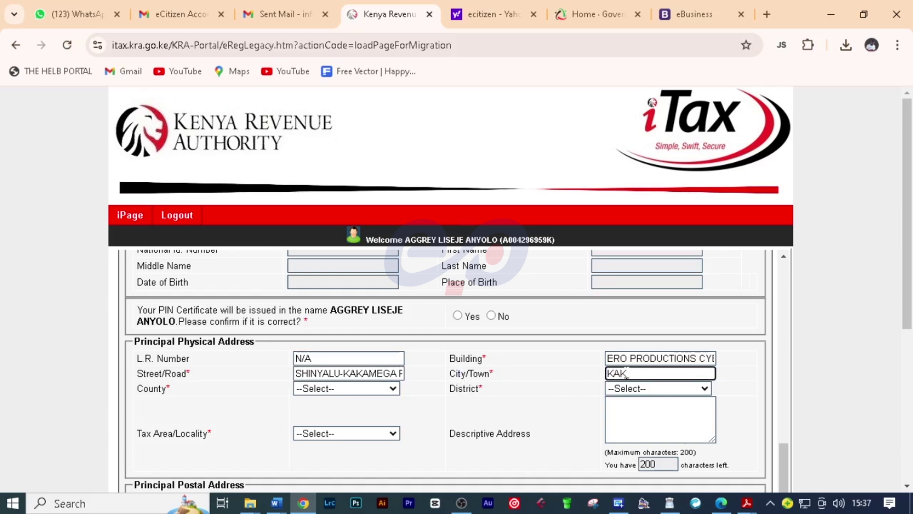
text(AMEGA)
Set county Kakamega, district Kakamega East and tax area Shinyalu
click(309, 390)
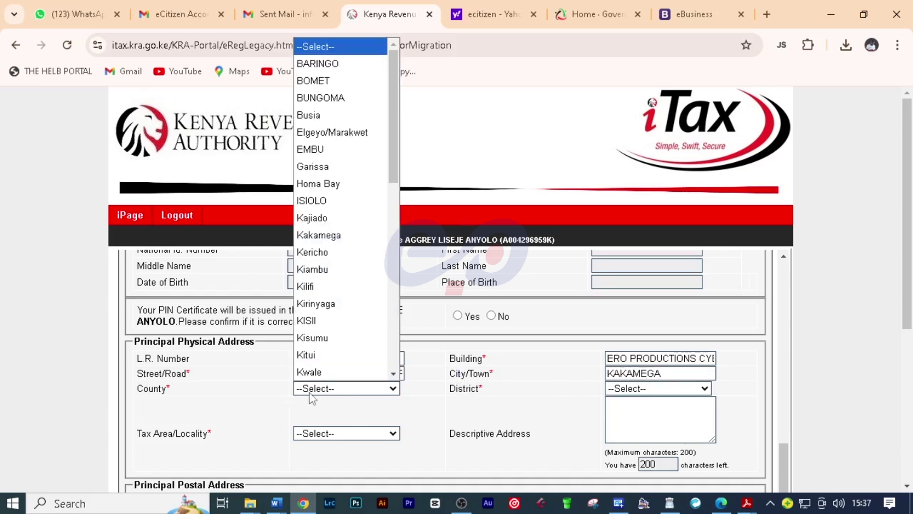
click(333, 234)
click(616, 389)
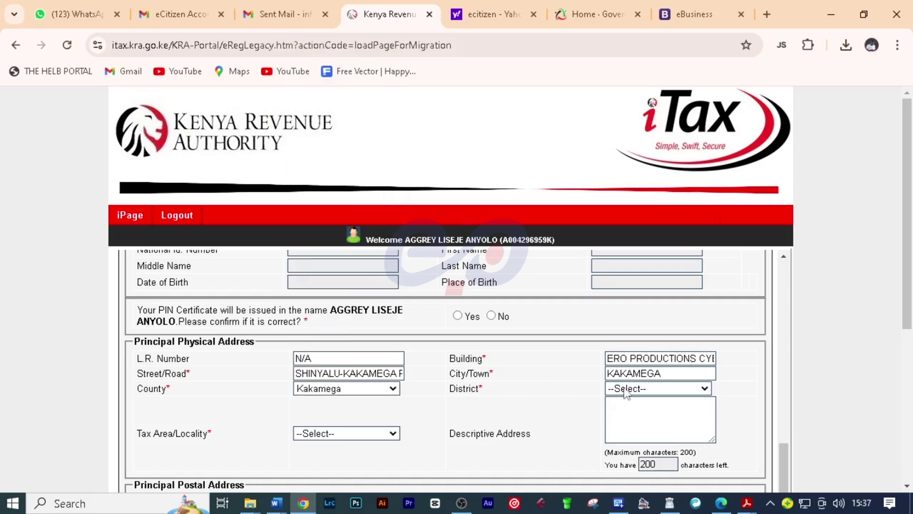
click(659, 203)
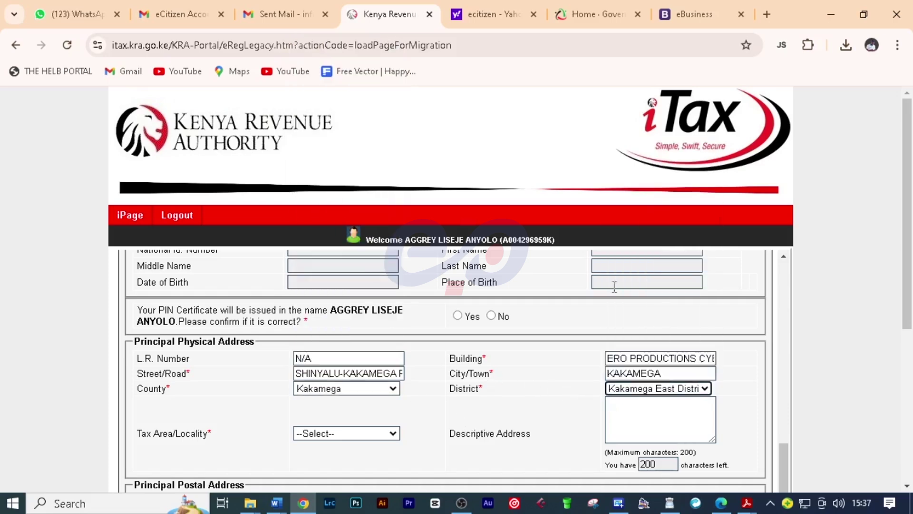
click(370, 434)
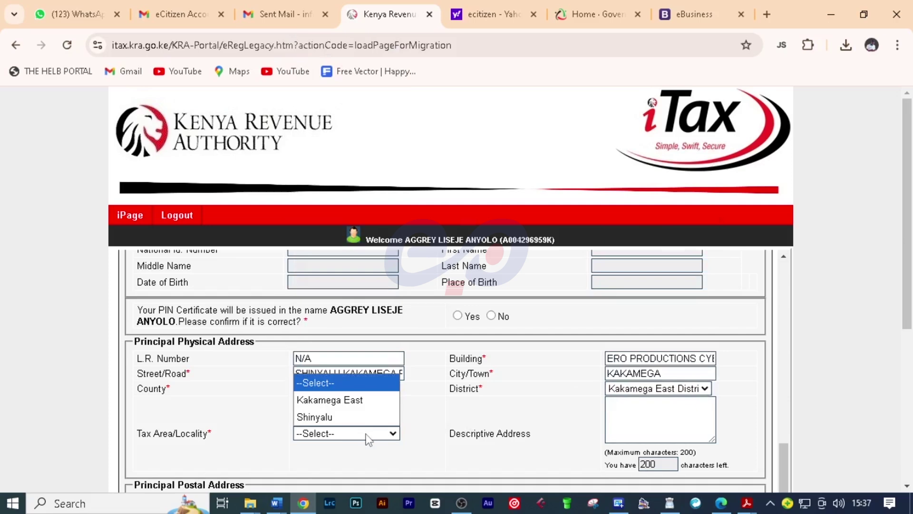
click(318, 418)
Choose postal code 50107 so the town fills as SHIYALU, and enter the P.O. Box number
scroll(557, 430, down, 3)
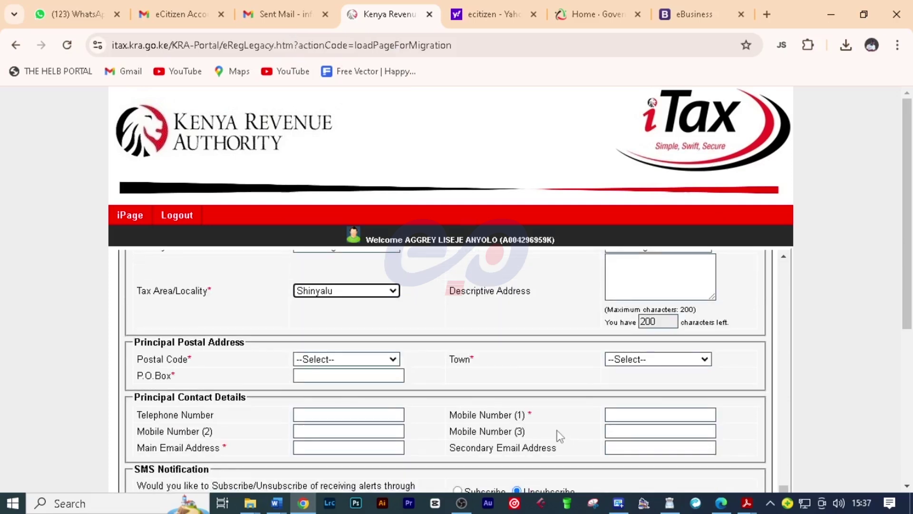
click(326, 360)
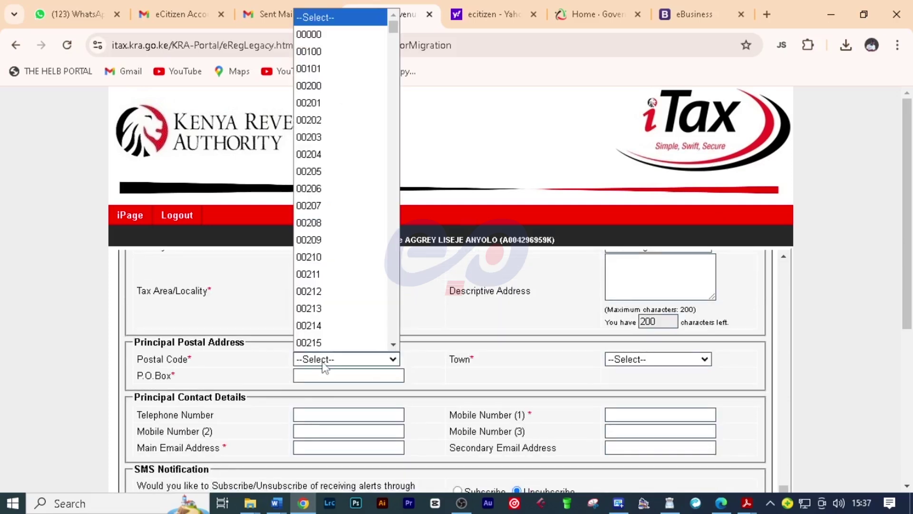
key(5)
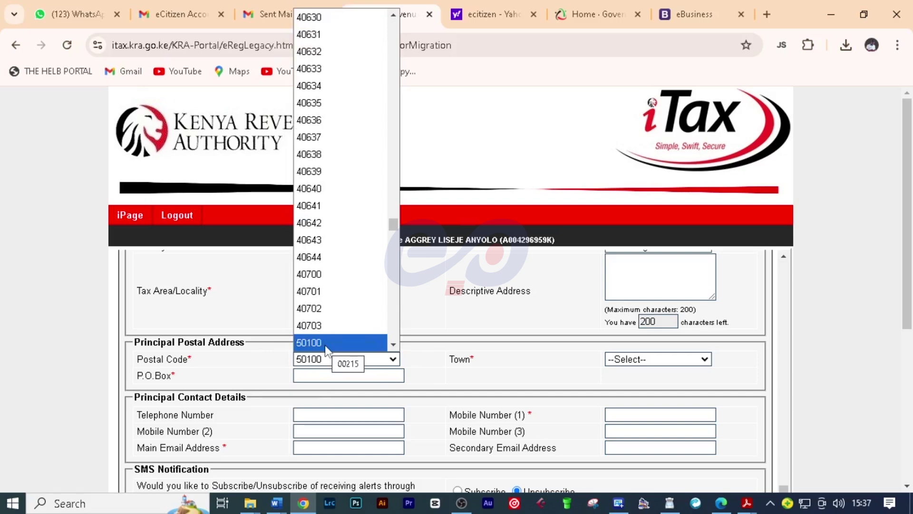
scroll(328, 340, down, 3)
click(331, 320)
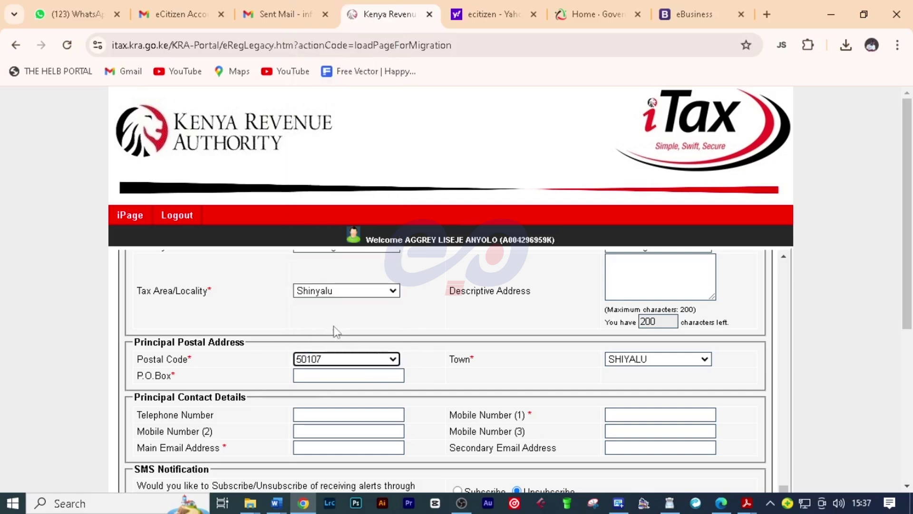
click(372, 376)
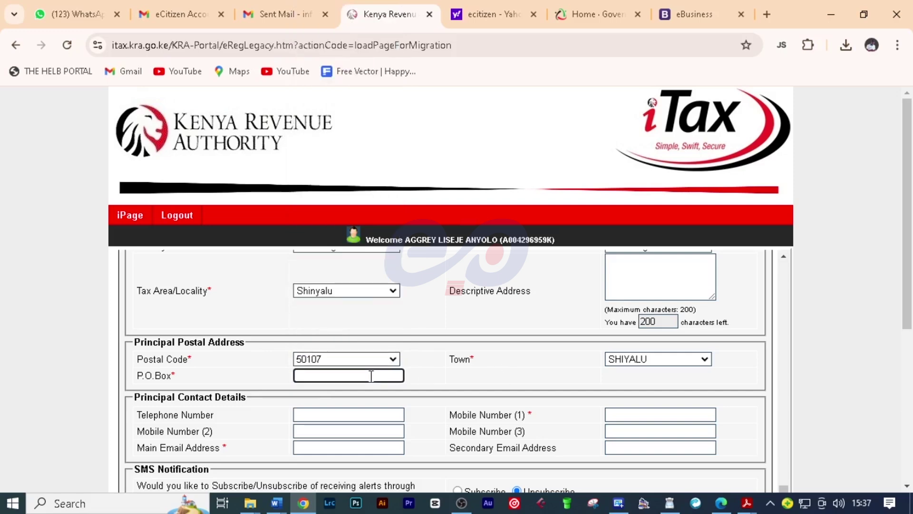
text(20)
click(441, 375)
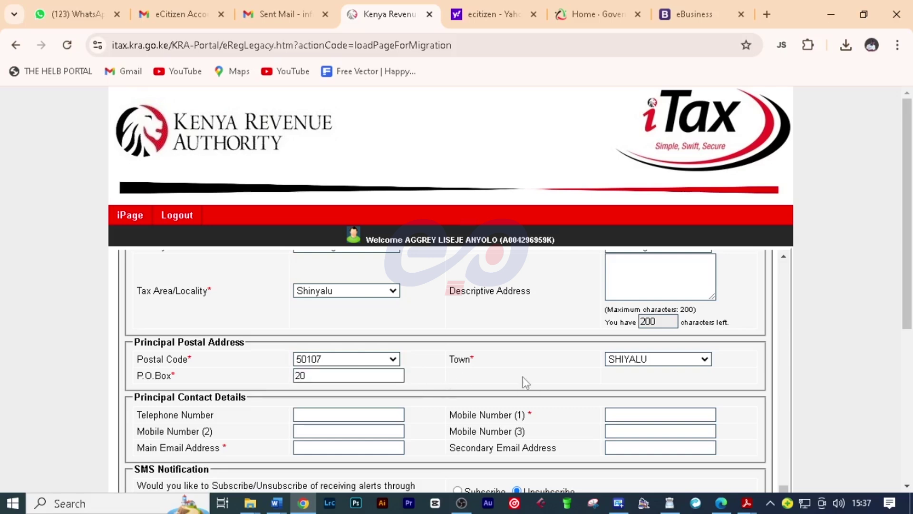
Enter the contact's mobile number and e-mail address, dismiss the verification alert, and request an OTP
click(615, 413)
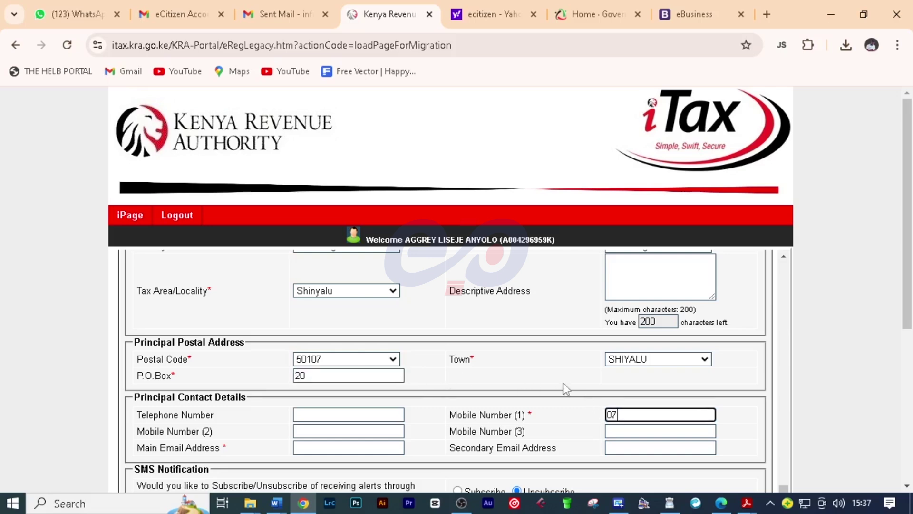
key(Tab)
scroll(523, 412, down, 3)
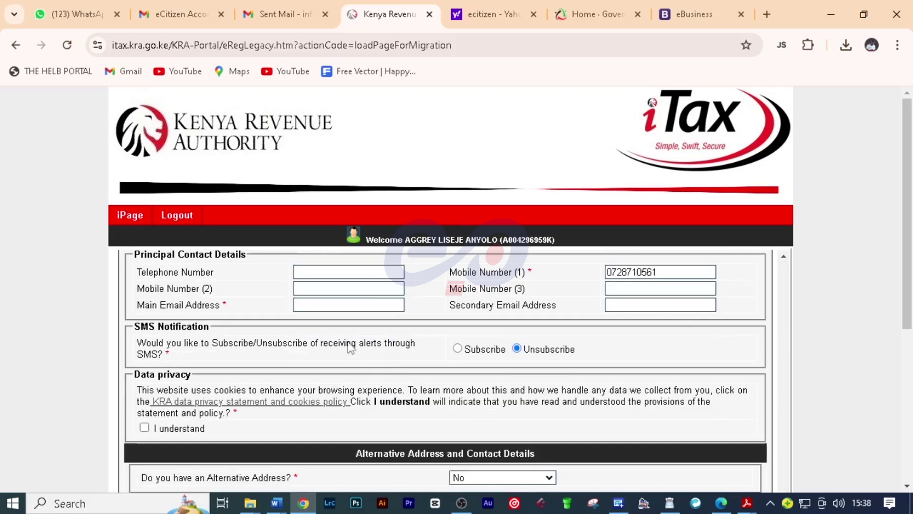
click(334, 305)
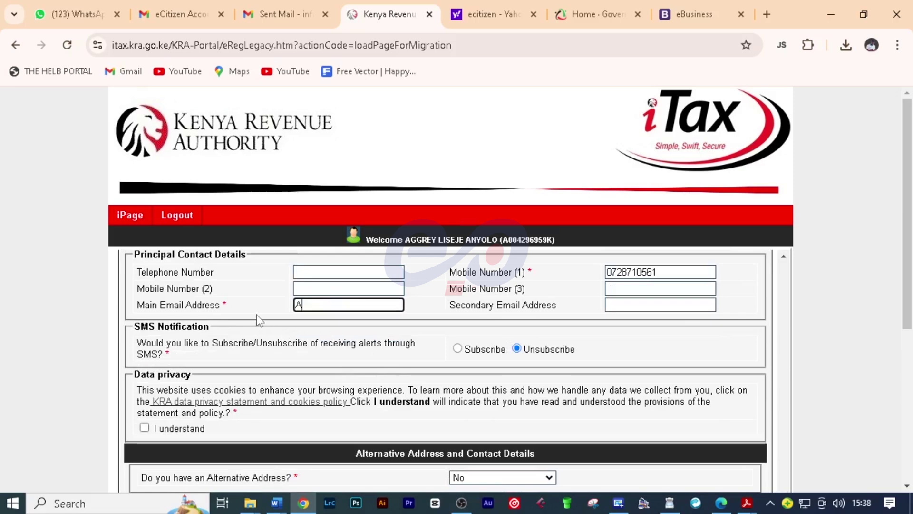
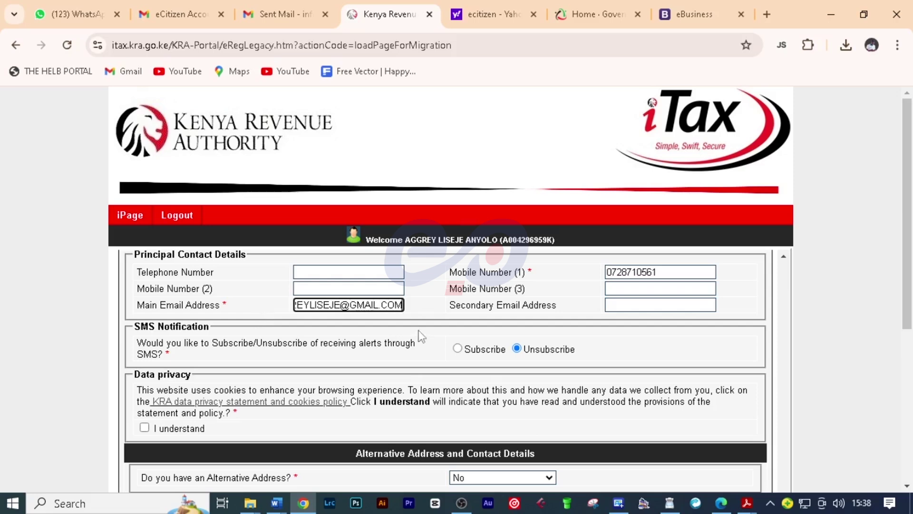
click(421, 336)
click(578, 164)
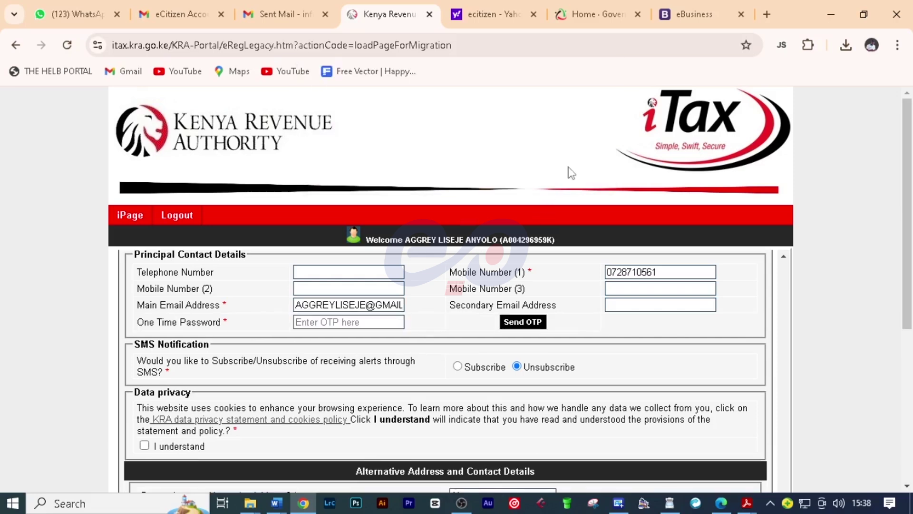
click(523, 321)
Accept the data privacy statement and answer No to bank account and partner/director questions
scroll(435, 329, down, 1)
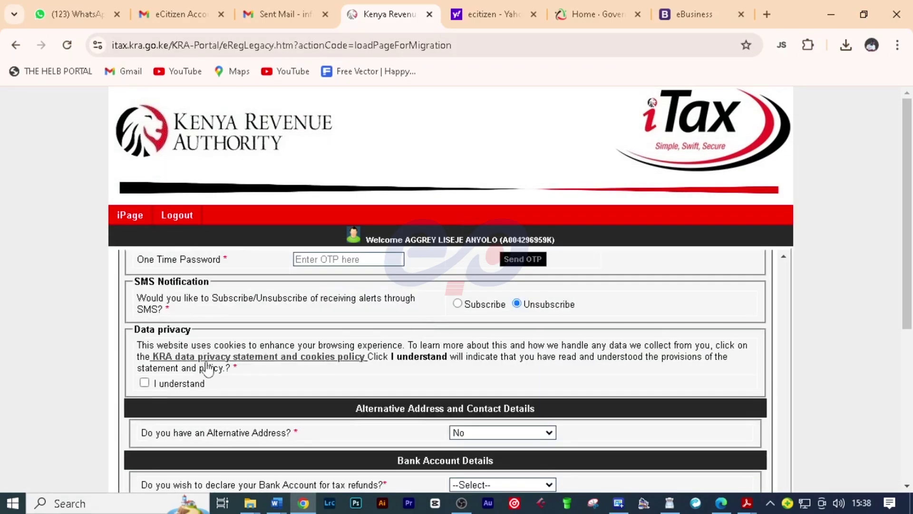
click(144, 383)
scroll(447, 378, down, 1)
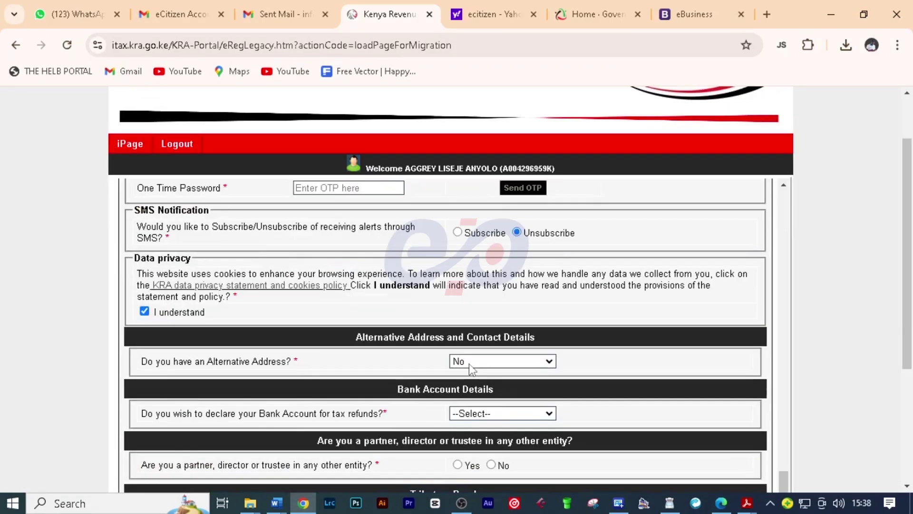
scroll(495, 376, down, 1)
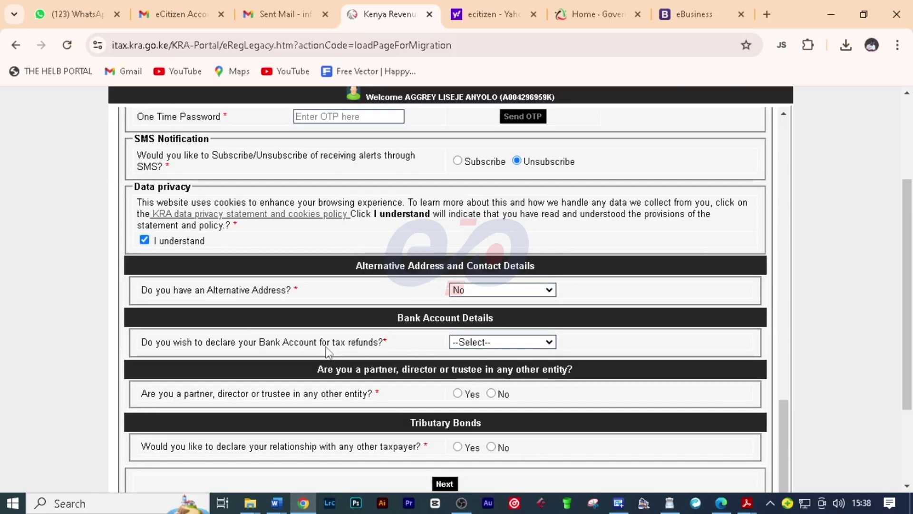
click(478, 342)
click(481, 389)
scroll(499, 392, down, 1)
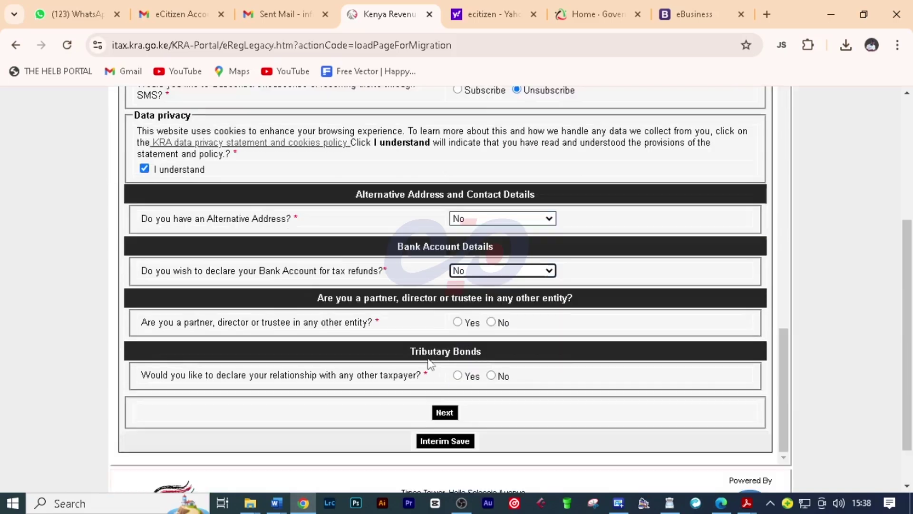
click(491, 323)
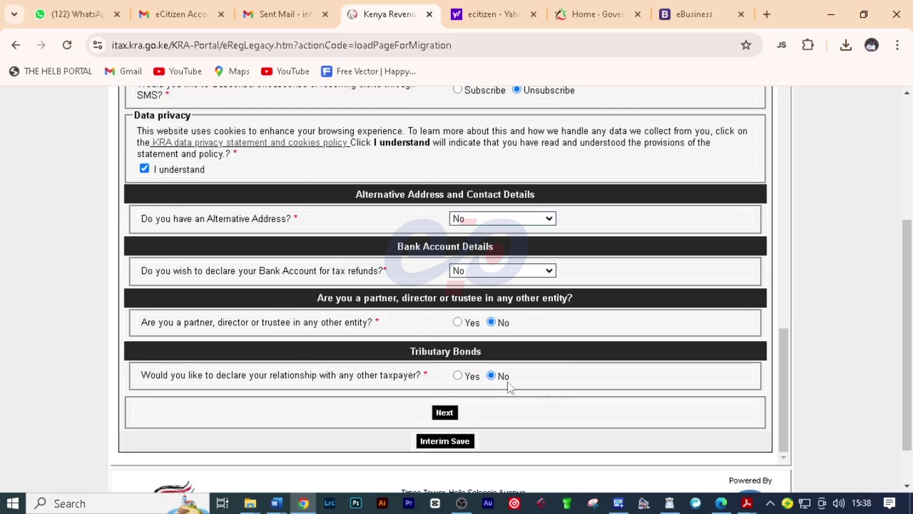
Enter the received one-time password in the contact details
scroll(514, 383, up, 6)
scroll(466, 380, down, 2)
click(306, 332)
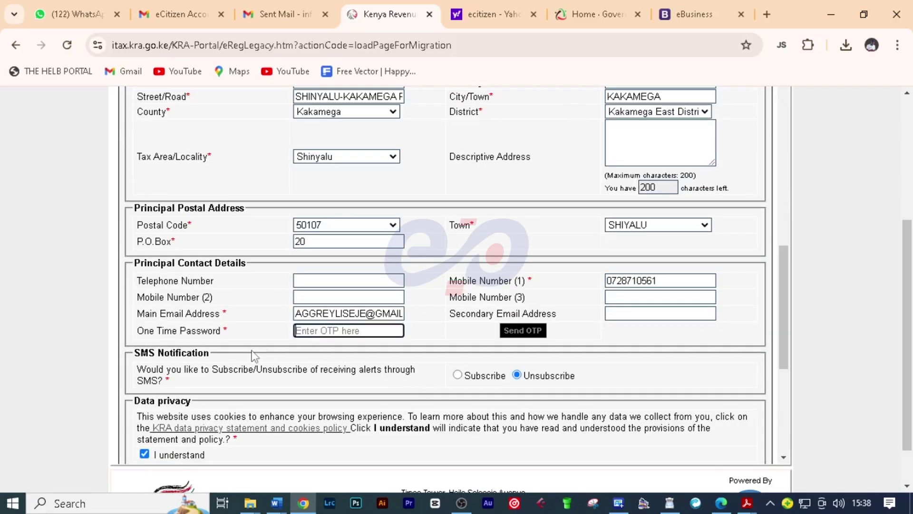
click(459, 341)
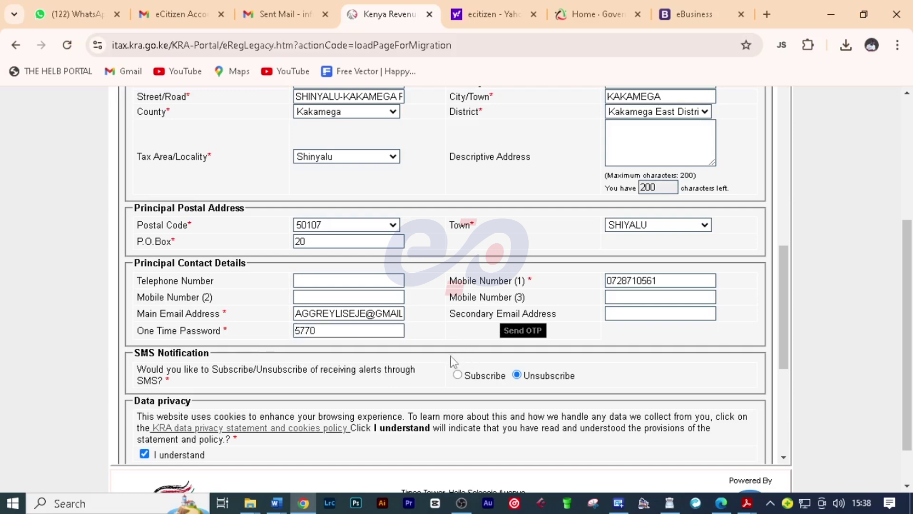
scroll(453, 362, down, 5)
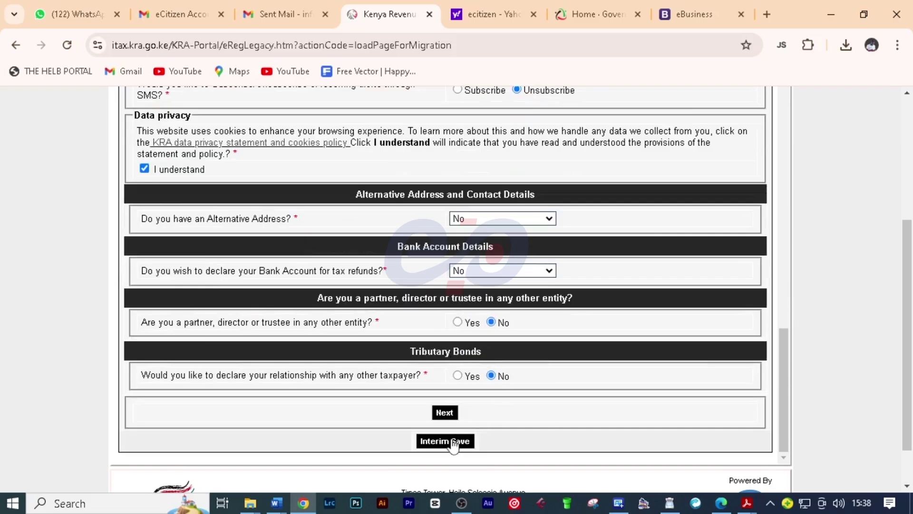
Advance to sources of income and set employment, business and rental income to No
click(446, 412)
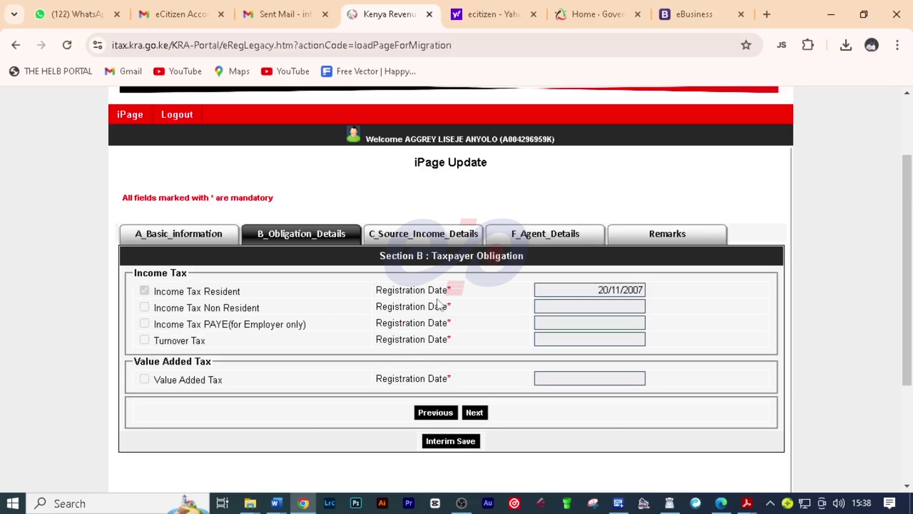
click(479, 412)
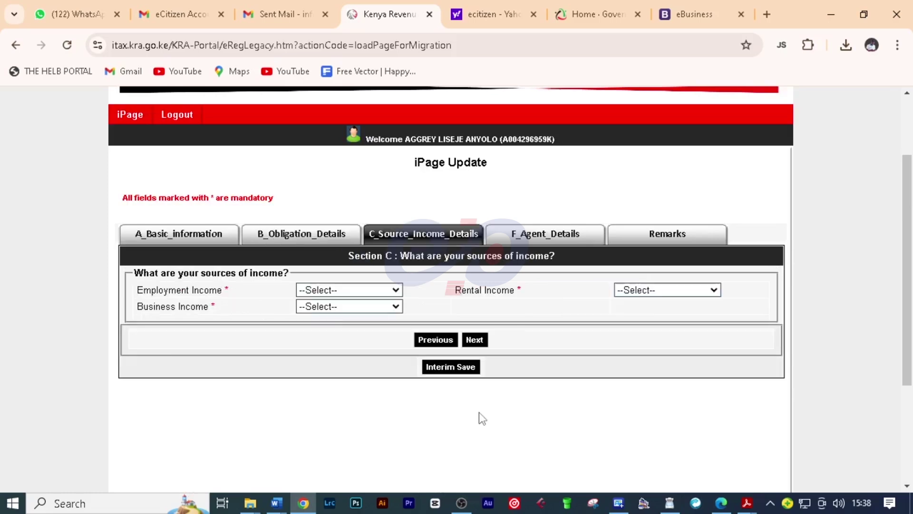
click(320, 295)
click(320, 338)
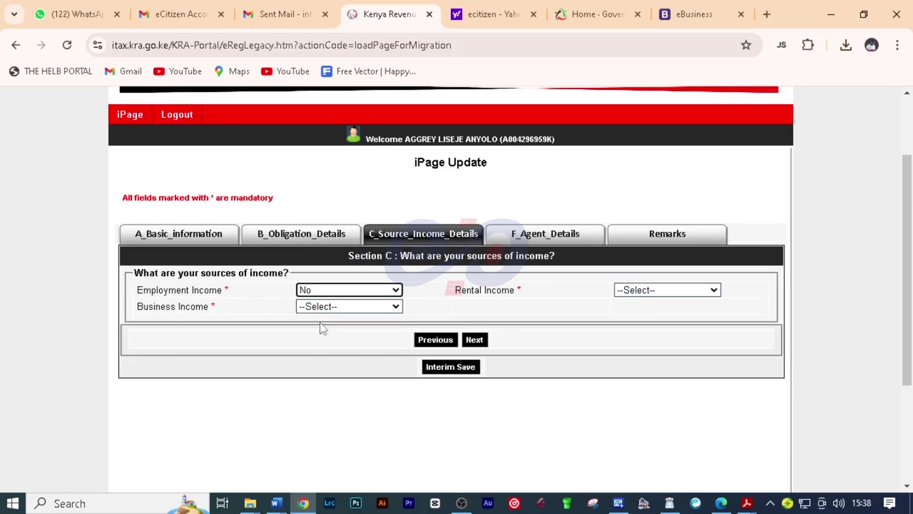
click(321, 307)
click(328, 354)
click(652, 292)
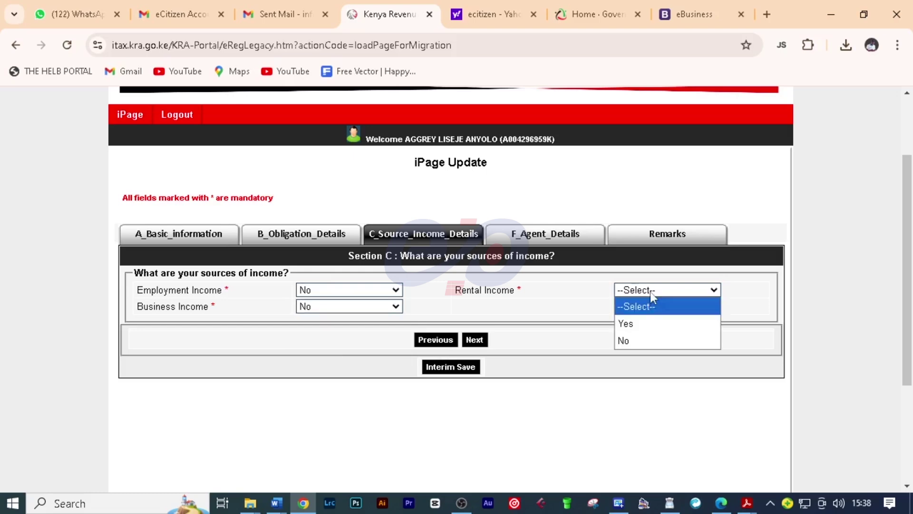
click(648, 340)
Continue to Remarks, enter 'PIN UPDATE', and submit the form
click(475, 340)
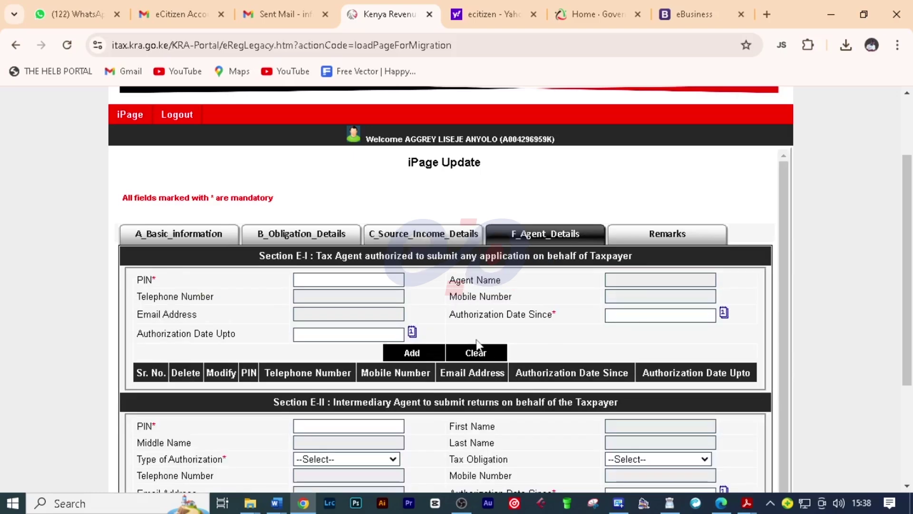
scroll(598, 327, down, 1)
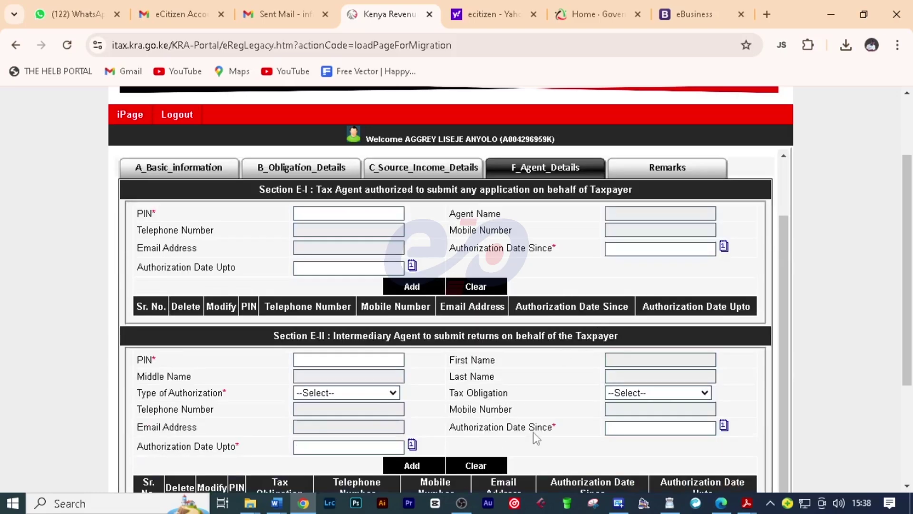
scroll(528, 433, down, 2)
click(470, 383)
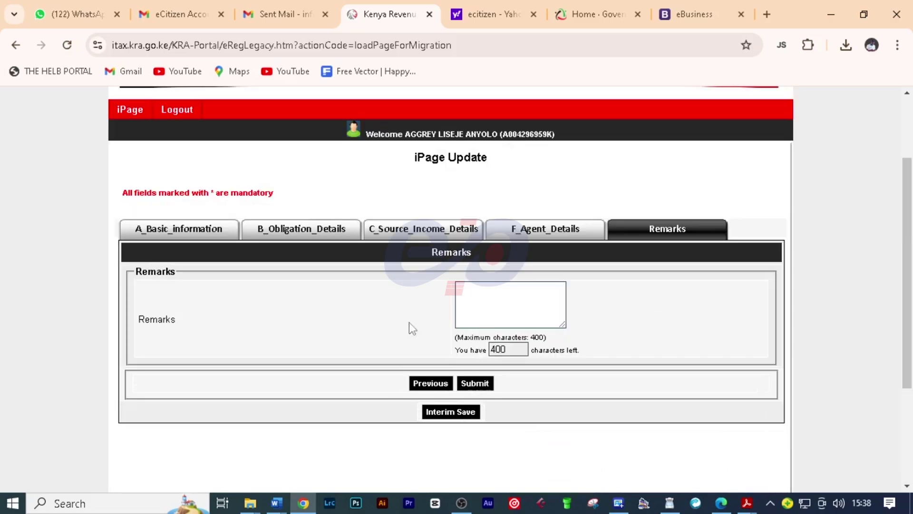
click(498, 301)
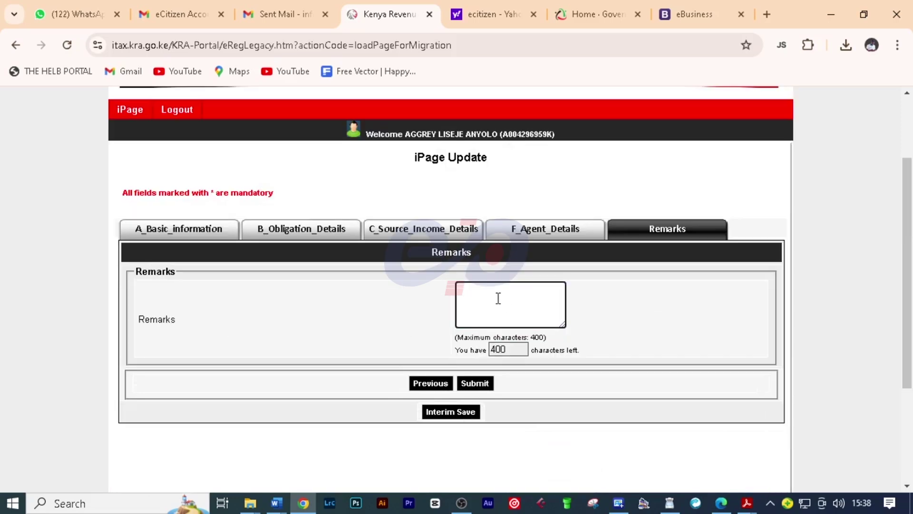
text(PIN UPDATE)
click(482, 378)
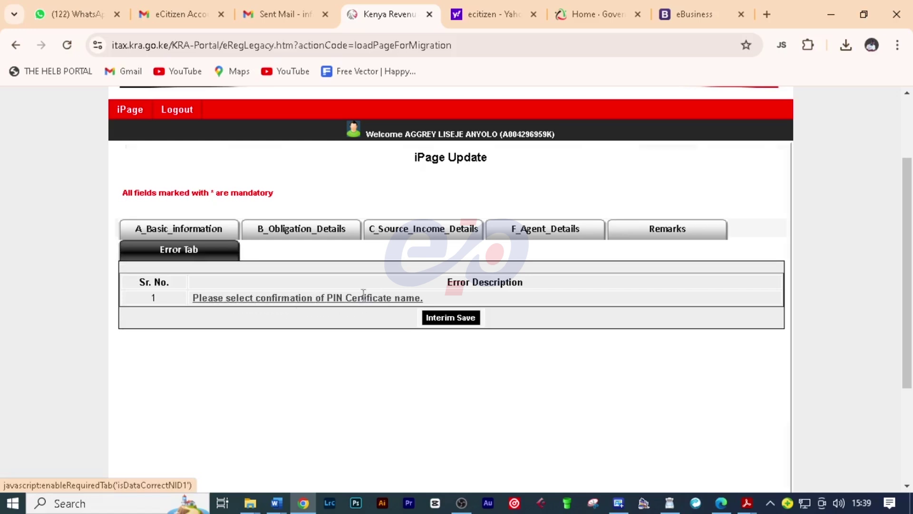
Confirm the PIN certificate name as Yes, then advance through the sections back to Remarks
click(324, 301)
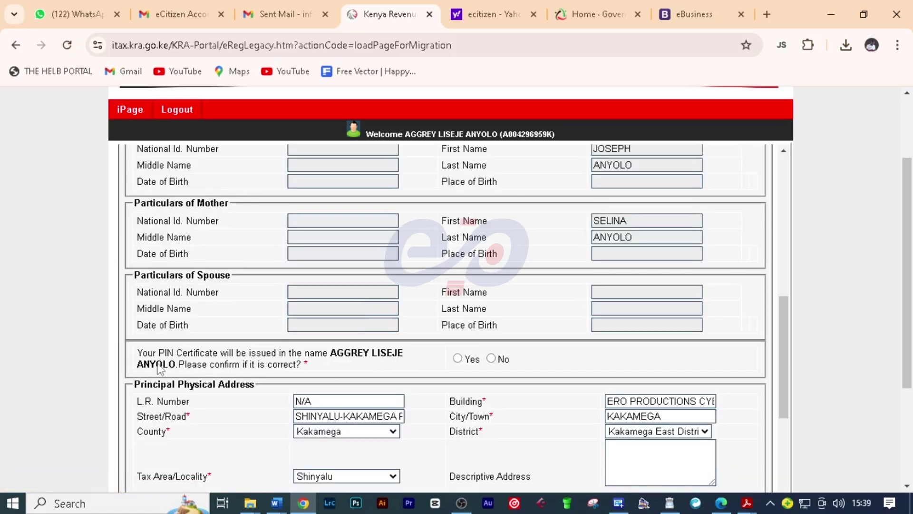
click(457, 358)
scroll(547, 359, down, 10)
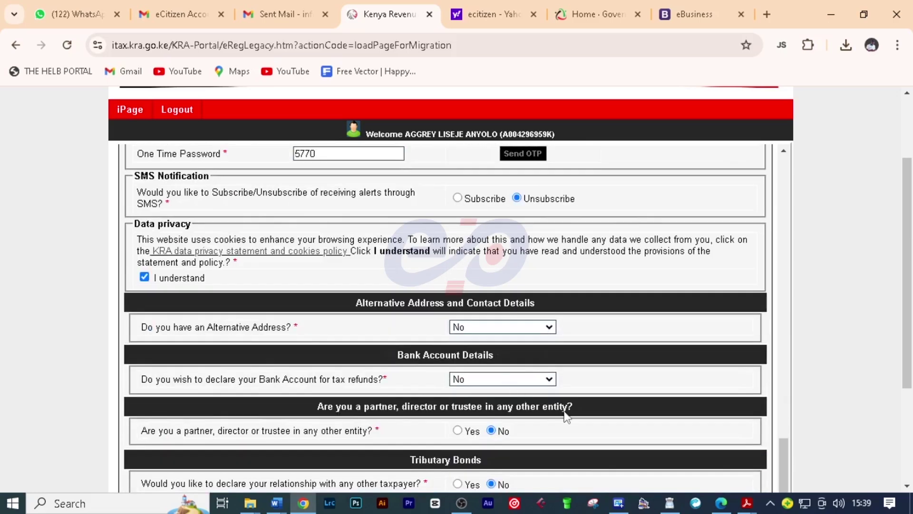
scroll(546, 408, down, 5)
click(447, 363)
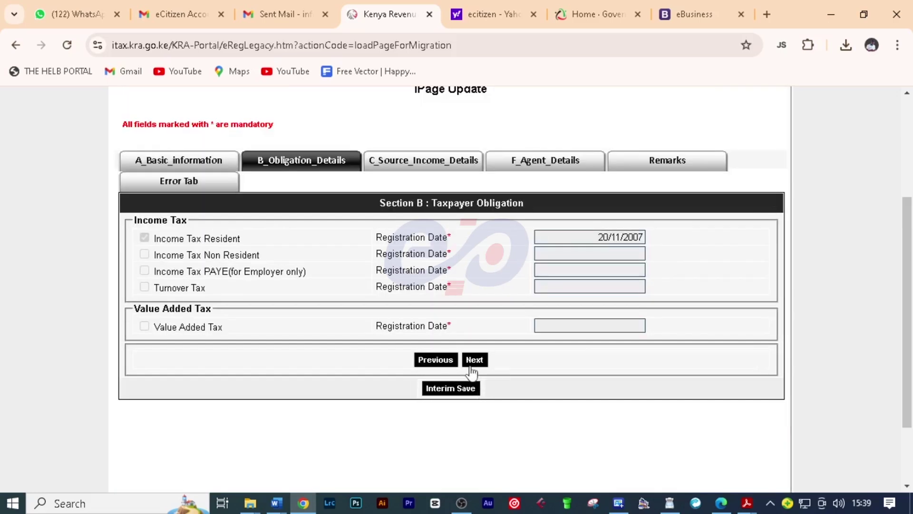
click(475, 360)
click(474, 288)
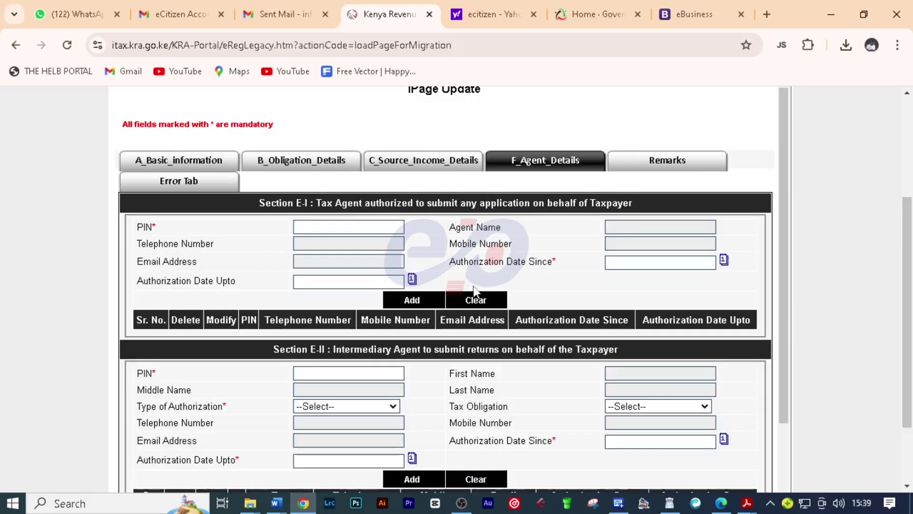
scroll(546, 390, down, 4)
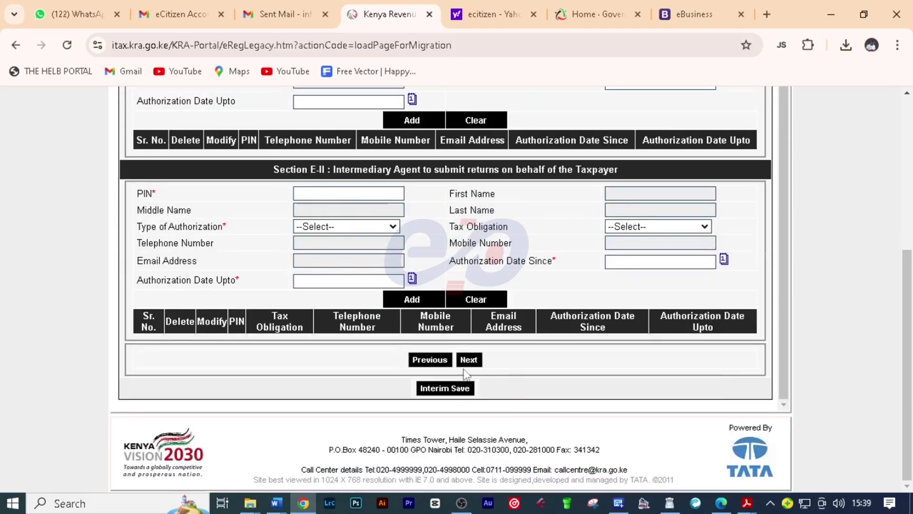
click(469, 360)
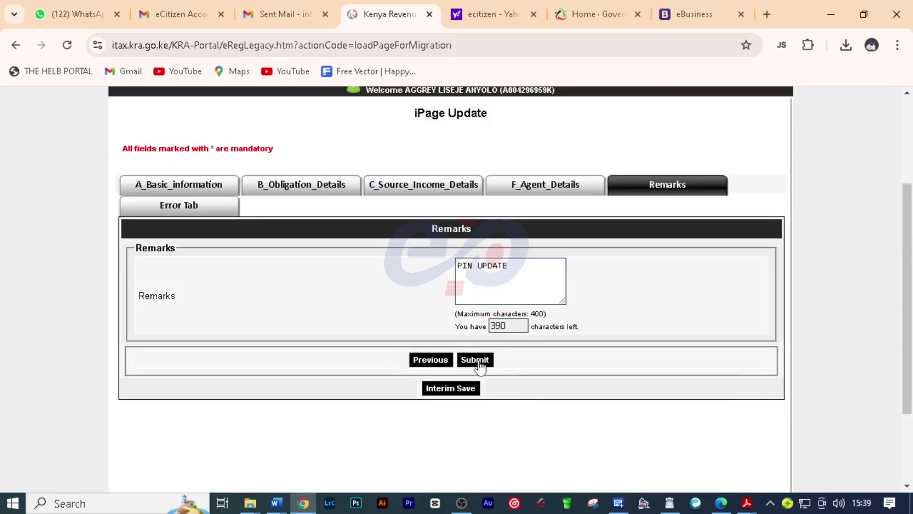
Submit the PIN update, acknowledge both alerts, and download the PIN certificate receipt (5).pdf
click(475, 360)
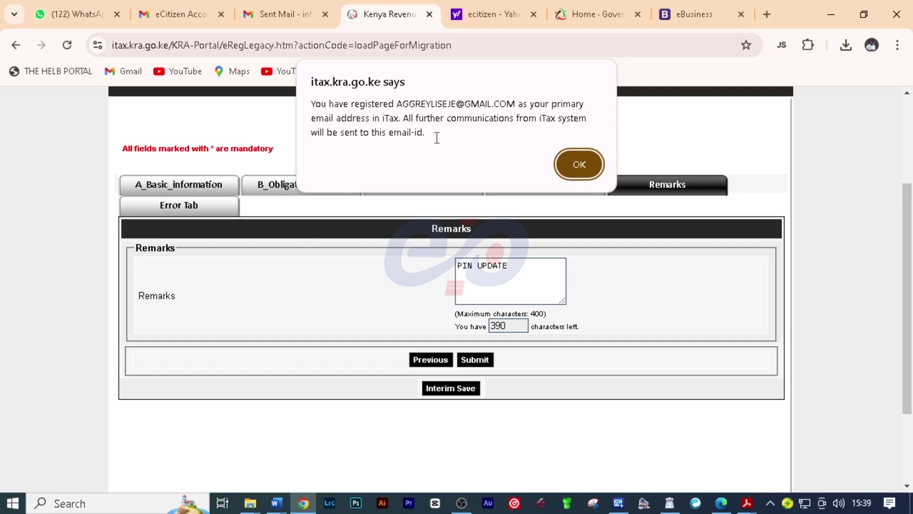
click(575, 162)
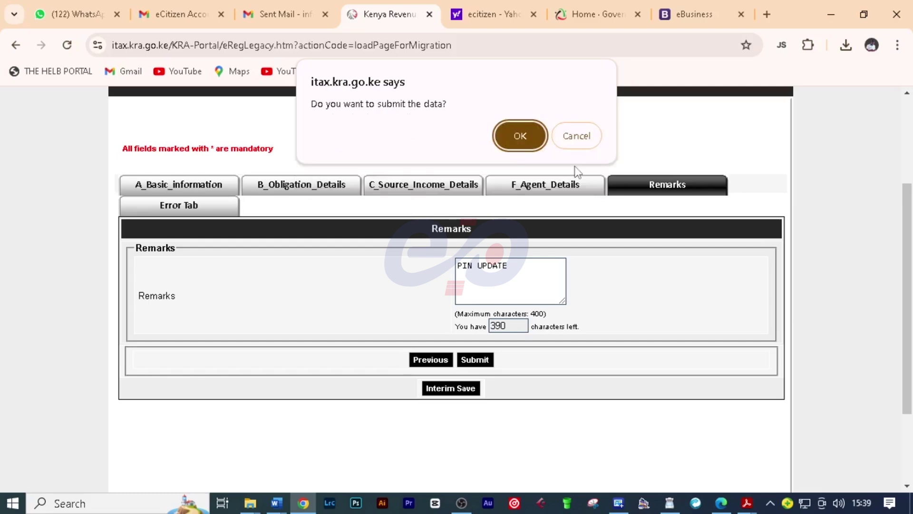
click(519, 137)
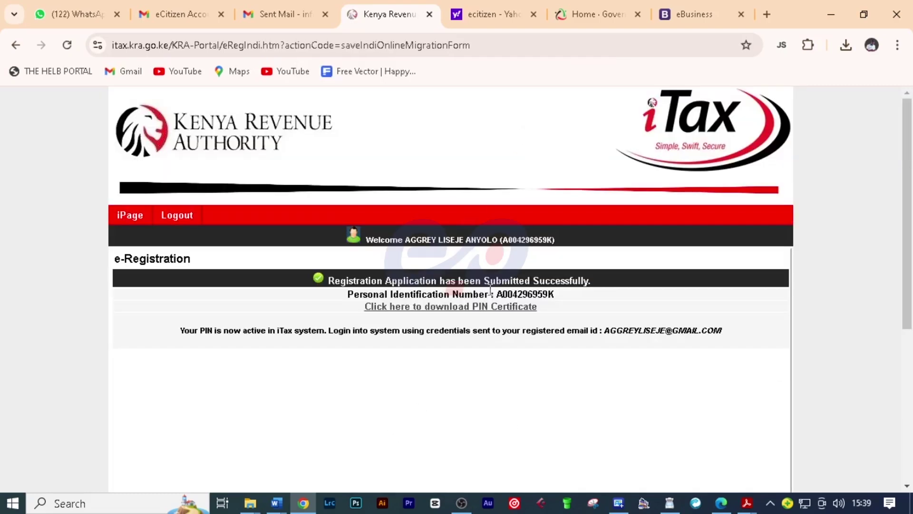
click(500, 306)
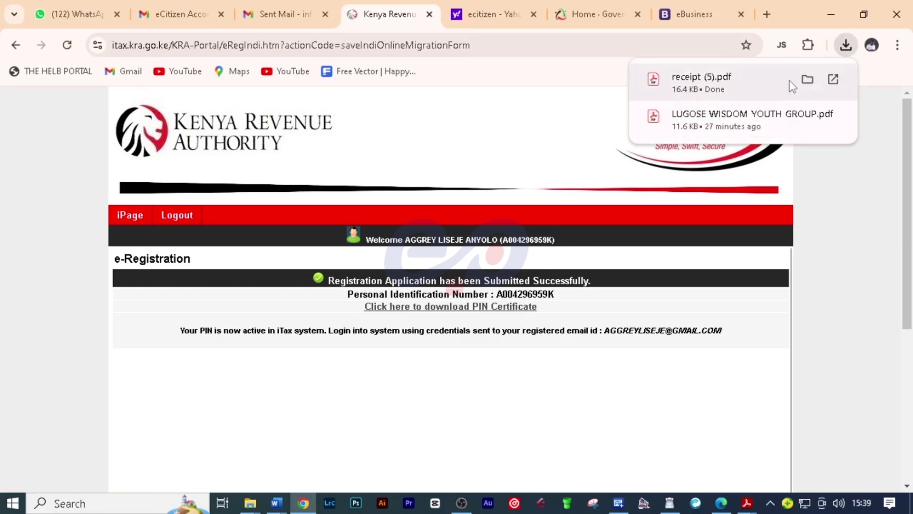
Open receipt (5).pdf from downloads and review the KRA PIN Certificate dated 13/09/2024
click(835, 80)
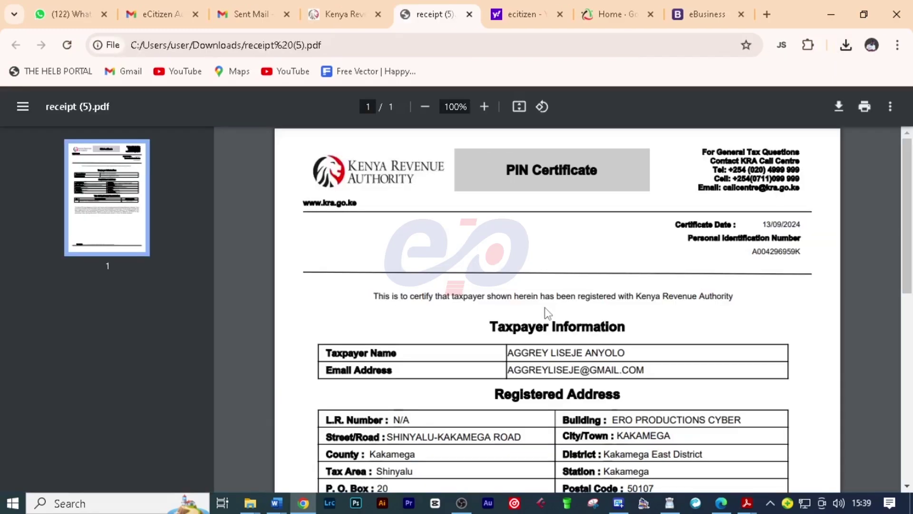
scroll(547, 312, down, 9)
scroll(547, 312, up, 9)
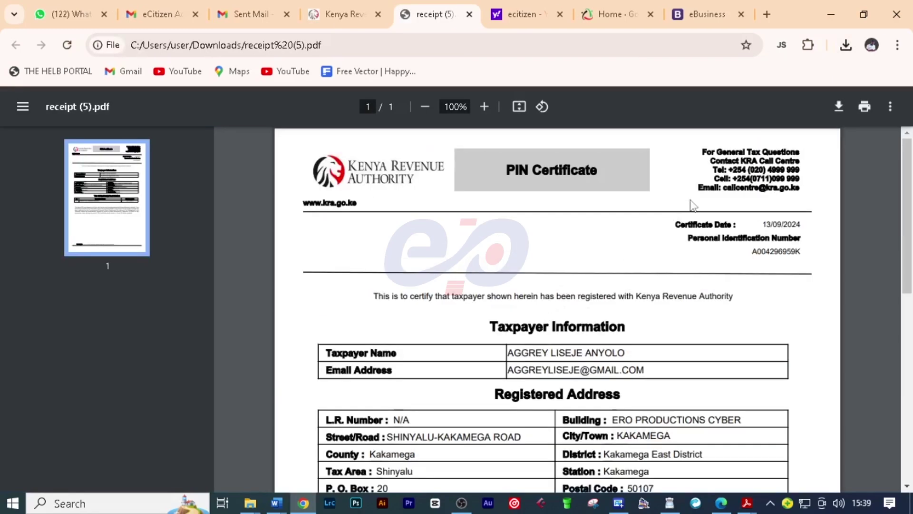